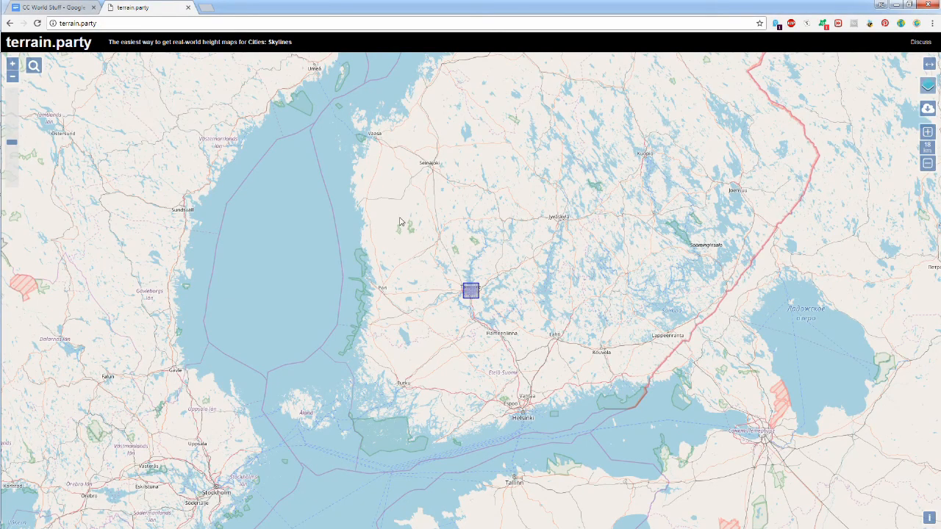
- Search the terrain.party map for taha'a
{"action": "scroll", "coordinate": [488, 317], "scroll_direction": "down", "scroll_amount": 1}
{"action": "scroll", "coordinate": [488, 318], "scroll_direction": "down", "scroll_amount": 1}
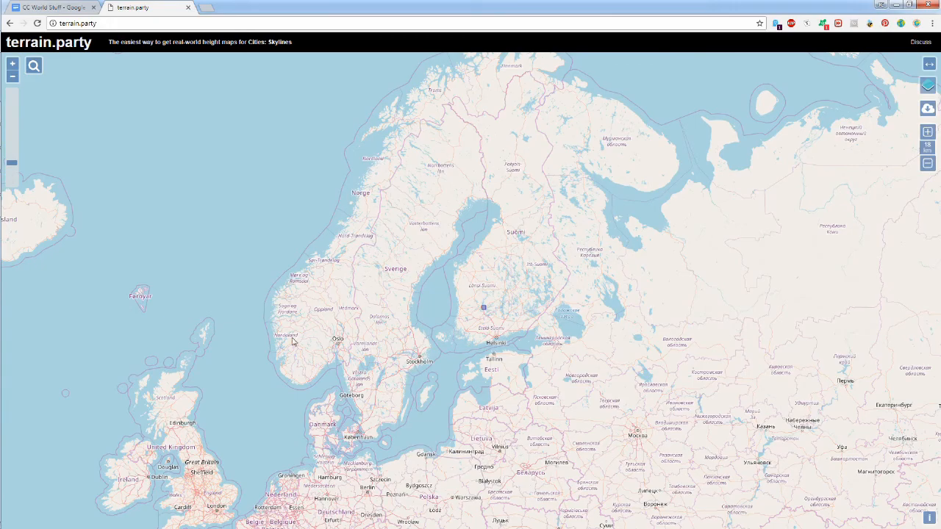
{"action": "left_click_drag", "start_coordinate": [614, 304], "coordinate": [519, 329]}
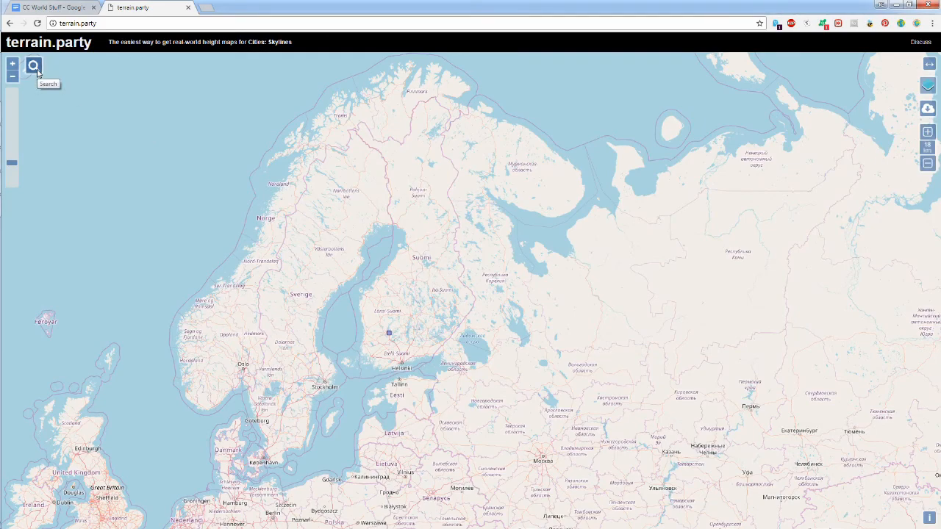
{"action": "left_click_drag", "start_coordinate": [561, 339], "coordinate": [633, 397]}
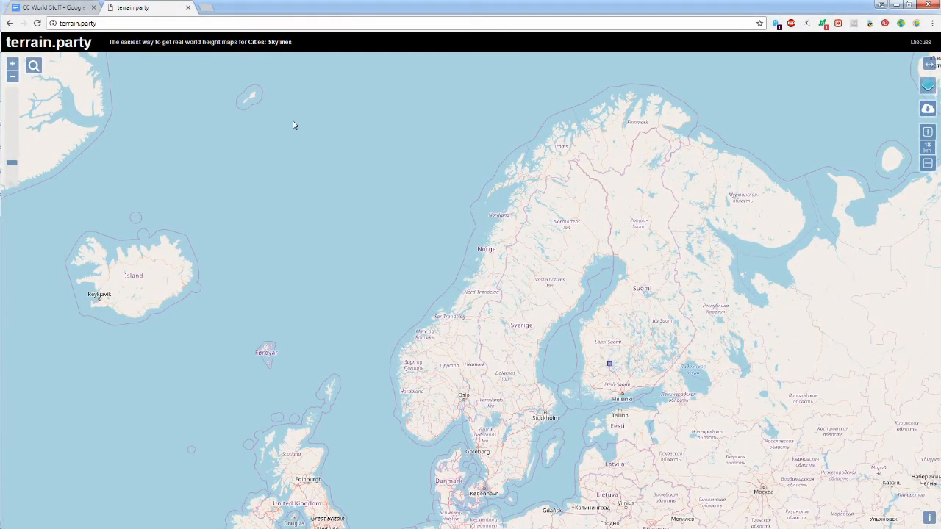
{"action": "left_click", "coordinate": [33, 66]}
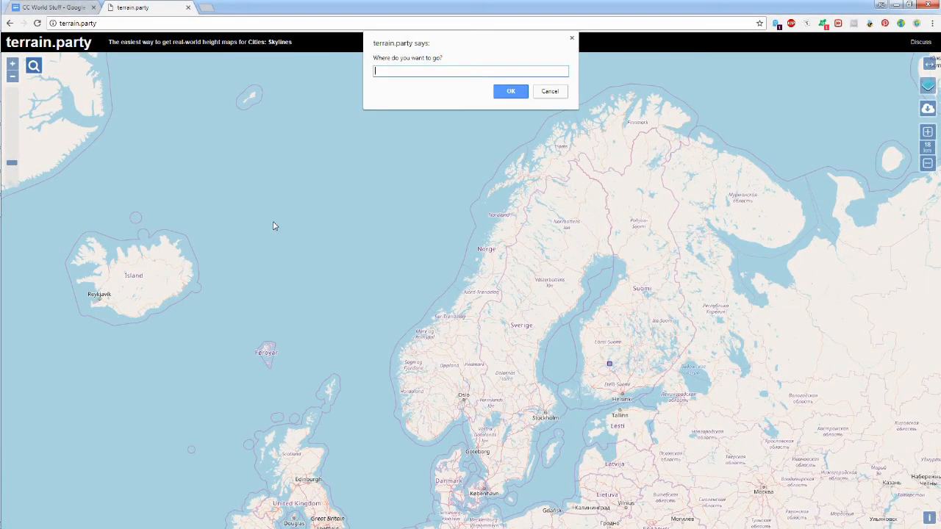
{"action": "type", "text": "taha'a"}
{"action": "key", "text": "Return"}
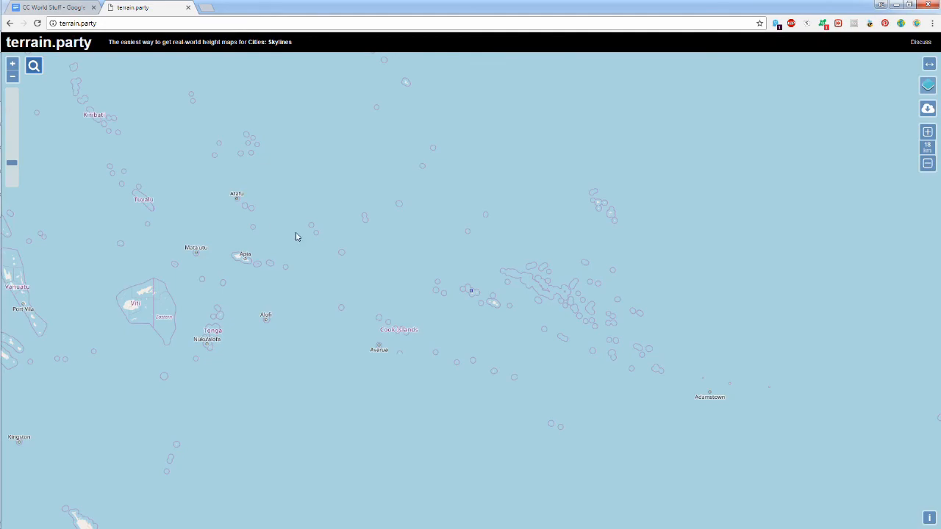
- Centre the selection square over the island of Taha'a so that it encloses the island and its northern reef
{"action": "left_click_drag", "start_coordinate": [410, 260], "coordinate": [414, 389]}
{"action": "scroll", "coordinate": [408, 388], "scroll_direction": "up", "scroll_amount": 2}
{"action": "left_click_drag", "start_coordinate": [416, 278], "coordinate": [374, 461]}
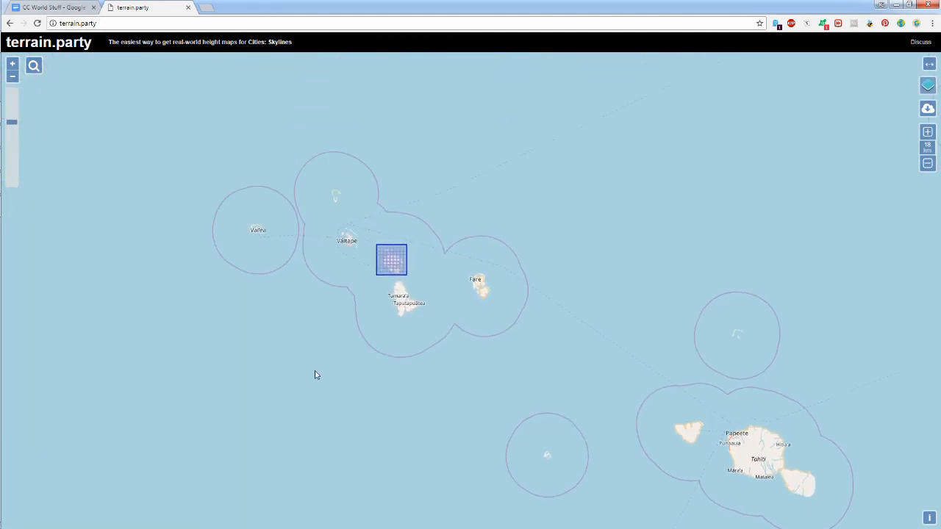
{"action": "scroll", "coordinate": [318, 387], "scroll_direction": "up", "scroll_amount": 2}
{"action": "left_click_drag", "start_coordinate": [488, 317], "coordinate": [346, 493]}
{"action": "left_click_drag", "start_coordinate": [558, 184], "coordinate": [536, 252]}
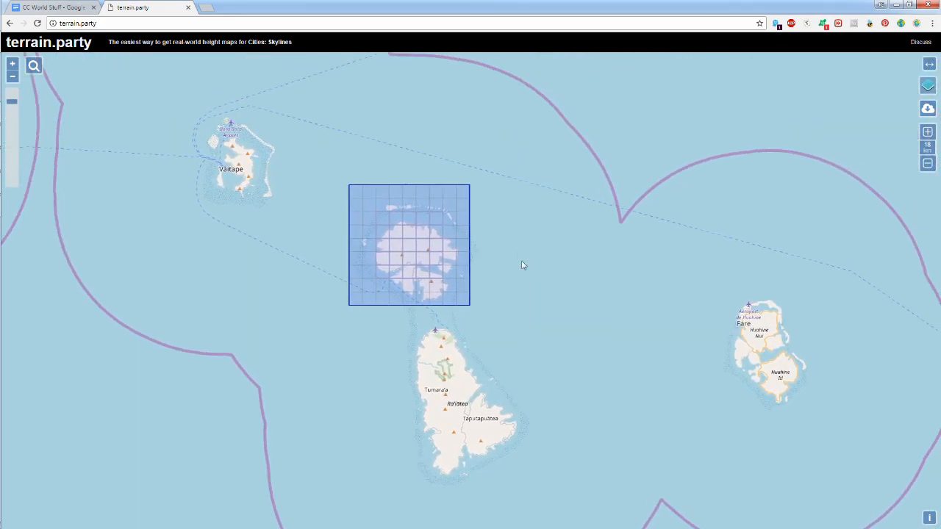
{"action": "left_click_drag", "start_coordinate": [406, 254], "coordinate": [421, 269]}
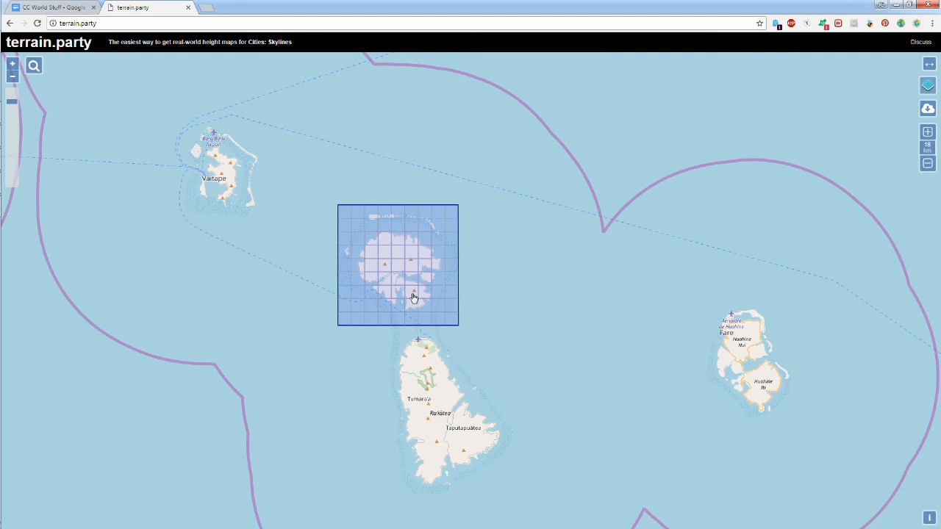
{"action": "scroll", "coordinate": [486, 309], "scroll_direction": "up", "scroll_amount": 1}
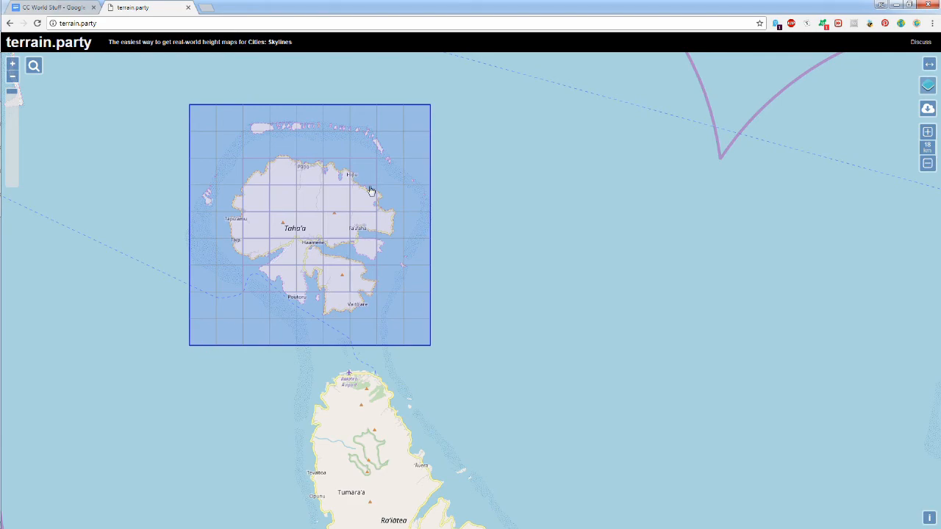
- Download the selected area's height maps under the name taha'a and open the Downloads folder
{"action": "left_click", "coordinate": [928, 108]}
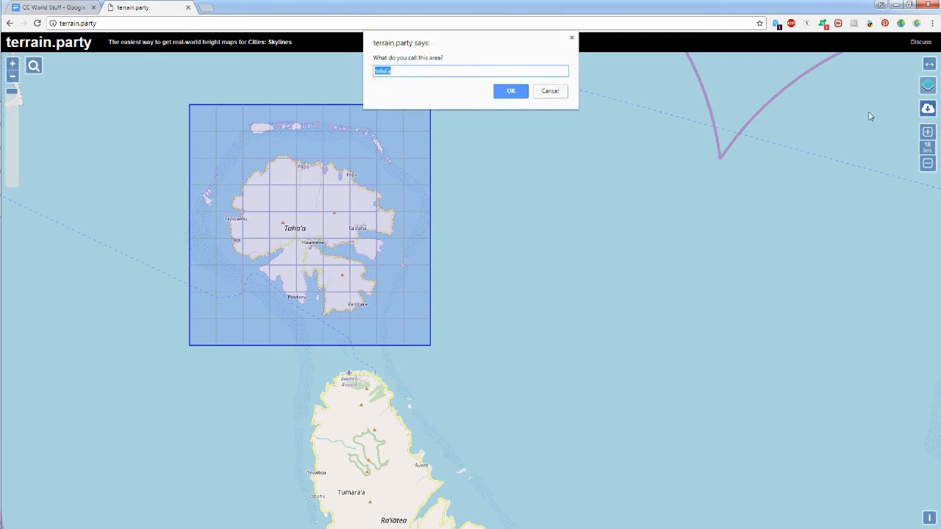
{"action": "left_click", "coordinate": [518, 92]}
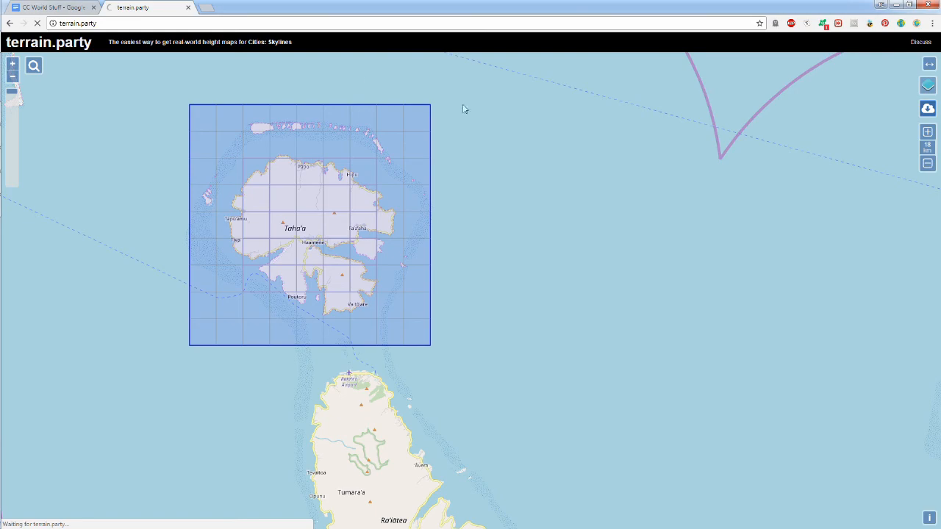
{"action": "left_click", "coordinate": [3, 5]}
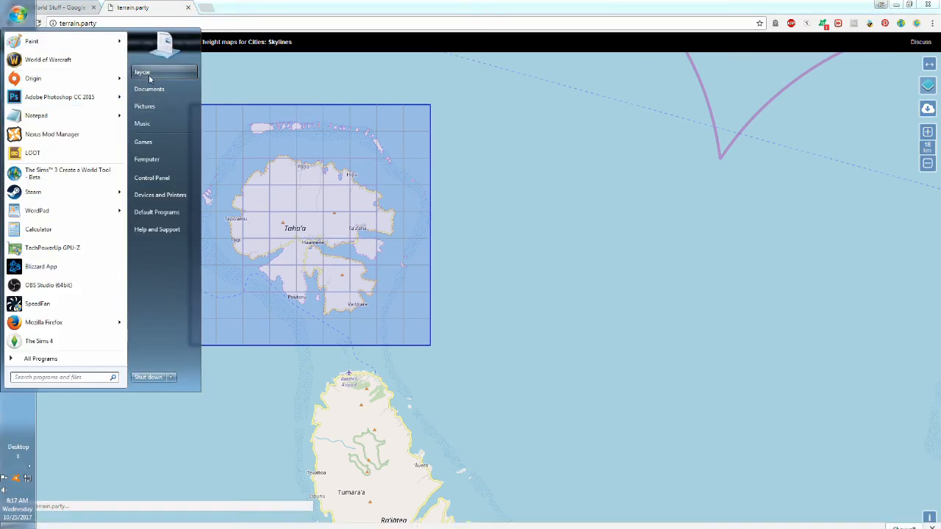
{"action": "left_click", "coordinate": [143, 2]}
{"action": "mouse_move", "coordinate": [19, 159]}
{"action": "left_click", "coordinate": [96, 160]}
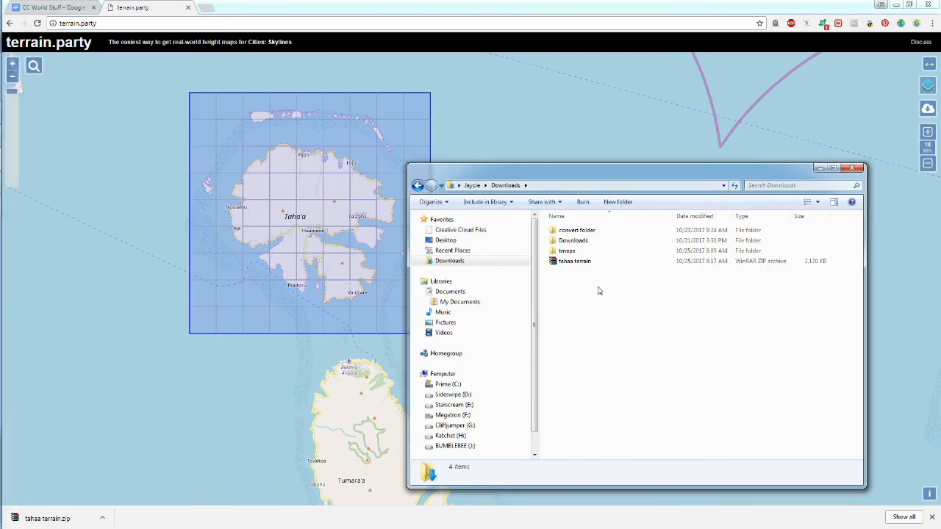
- Extract the tahaa terrain archive directly into the Downloads folder
{"action": "left_click", "coordinate": [579, 262]}
{"action": "right_click", "coordinate": [578, 269]}
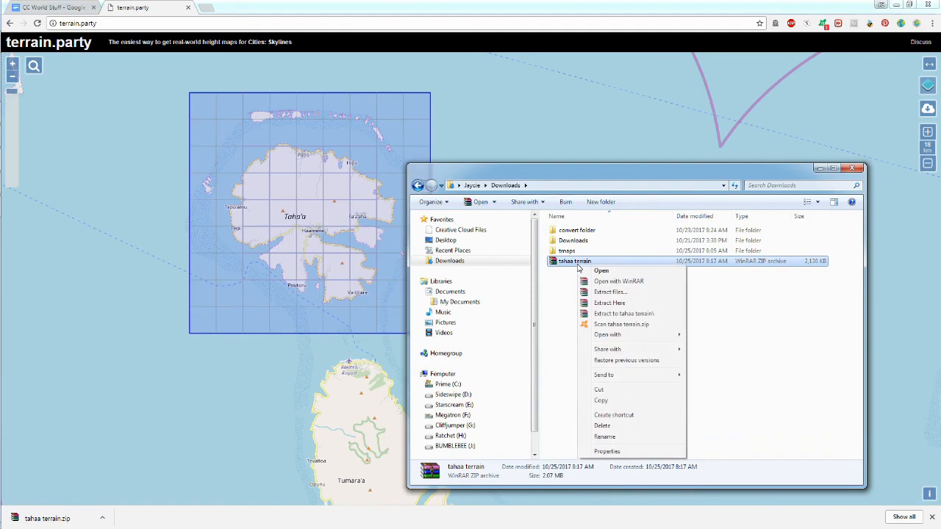
{"action": "left_click", "coordinate": [621, 304]}
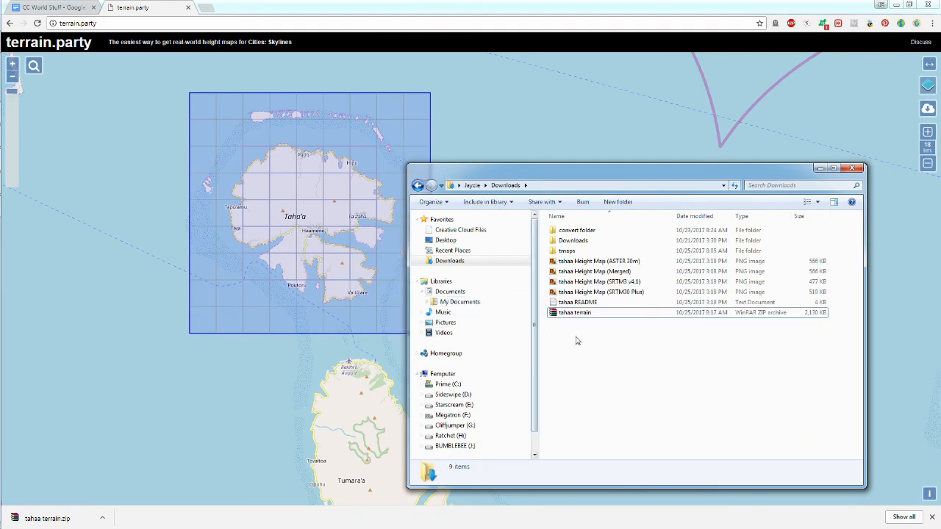
- View the tahaa Height Map (Merged) PNG and open it in Adobe Photoshop CC 2015
{"action": "left_click", "coordinate": [637, 271]}
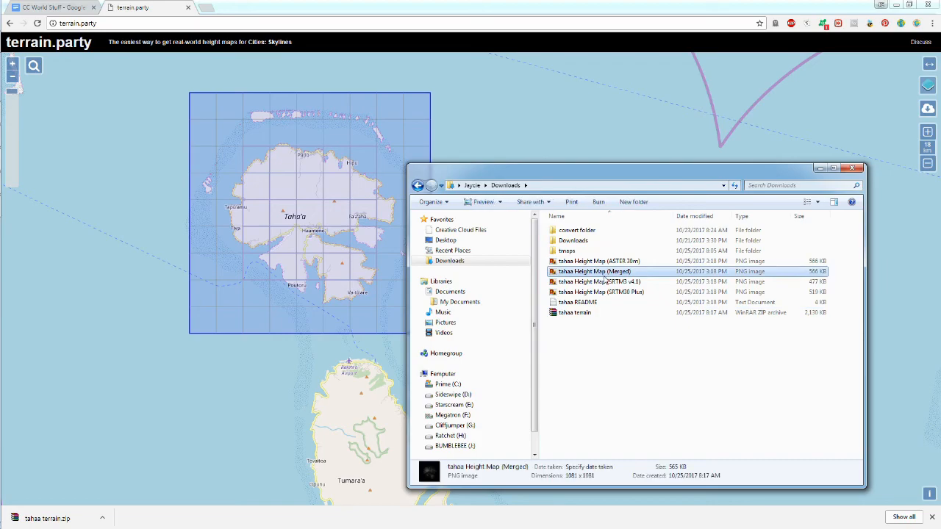
{"action": "left_click", "coordinate": [623, 263]}
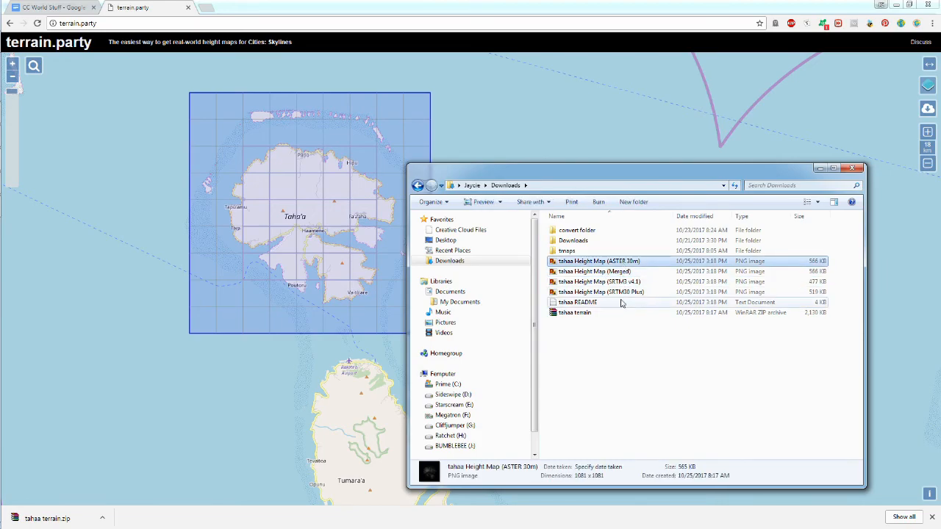
{"action": "left_click", "coordinate": [620, 273]}
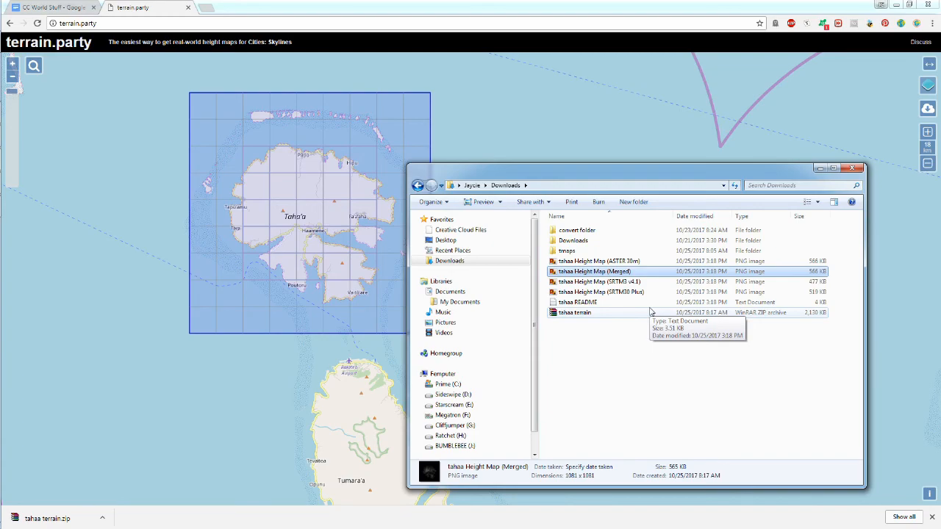
{"action": "double_click", "coordinate": [625, 274]}
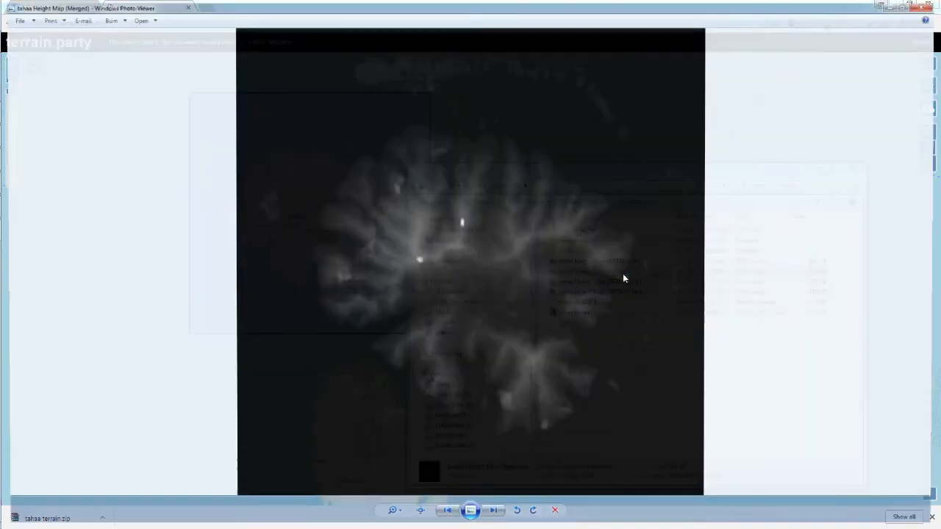
{"action": "right_click", "coordinate": [372, 244]}
{"action": "mouse_move", "coordinate": [435, 254]}
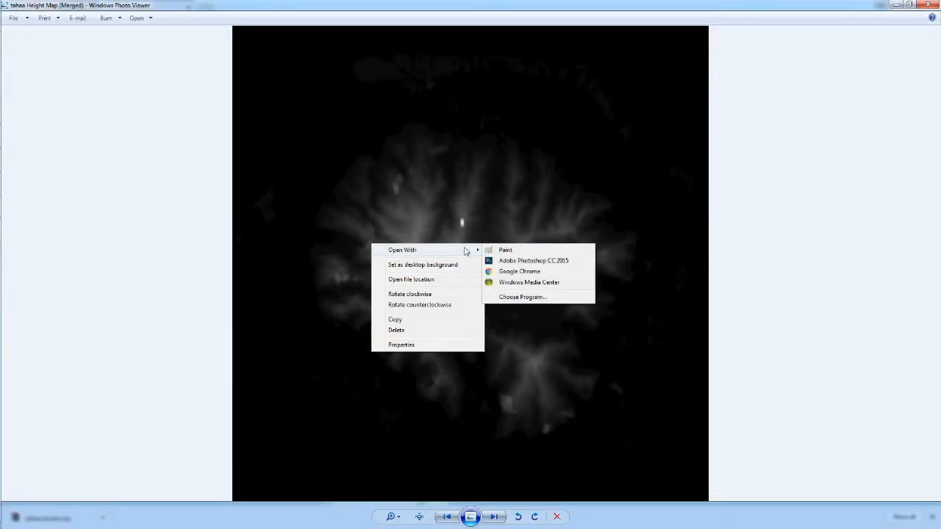
{"action": "left_click", "coordinate": [525, 261]}
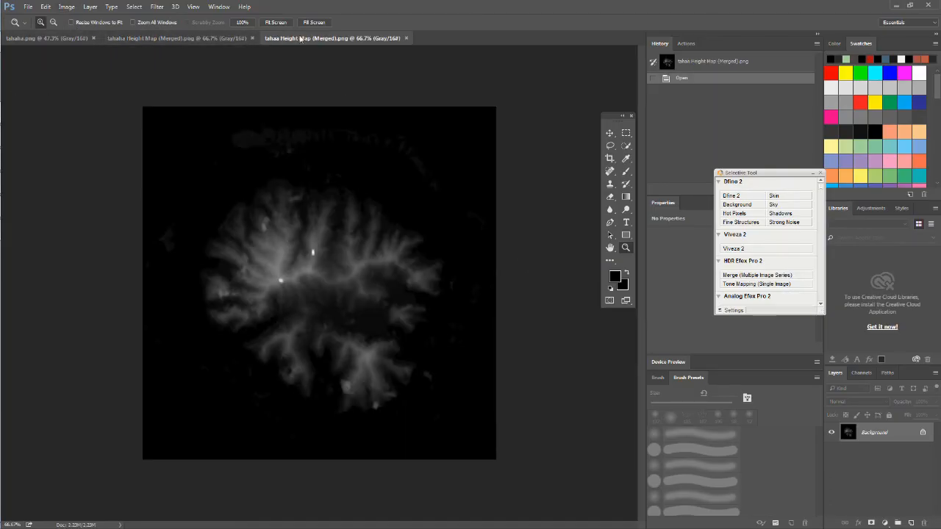
- Resize the merged height map to 512 × 512 pixels, consulting the size list in the CC World Stuff document
{"action": "left_click", "coordinate": [68, 6]}
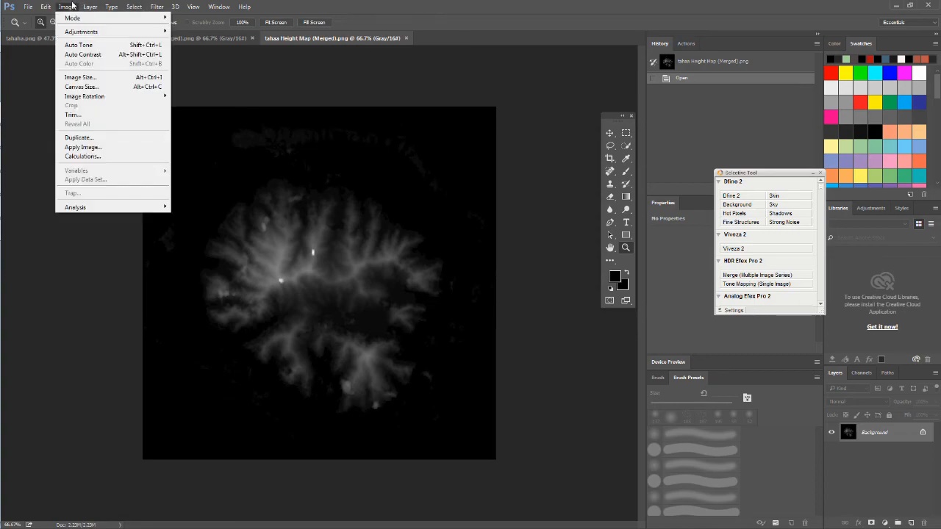
{"action": "left_click", "coordinate": [95, 78]}
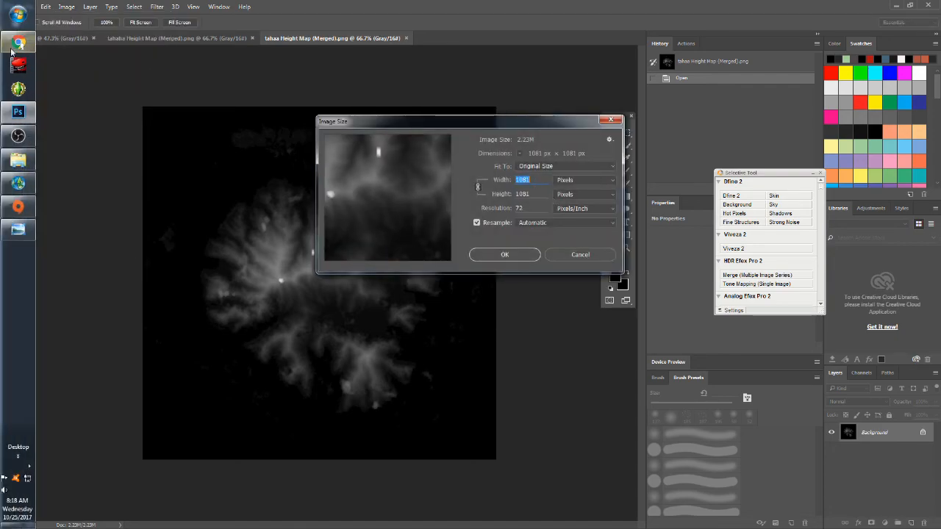
{"action": "left_click", "coordinate": [17, 38]}
{"action": "left_click", "coordinate": [63, 6]}
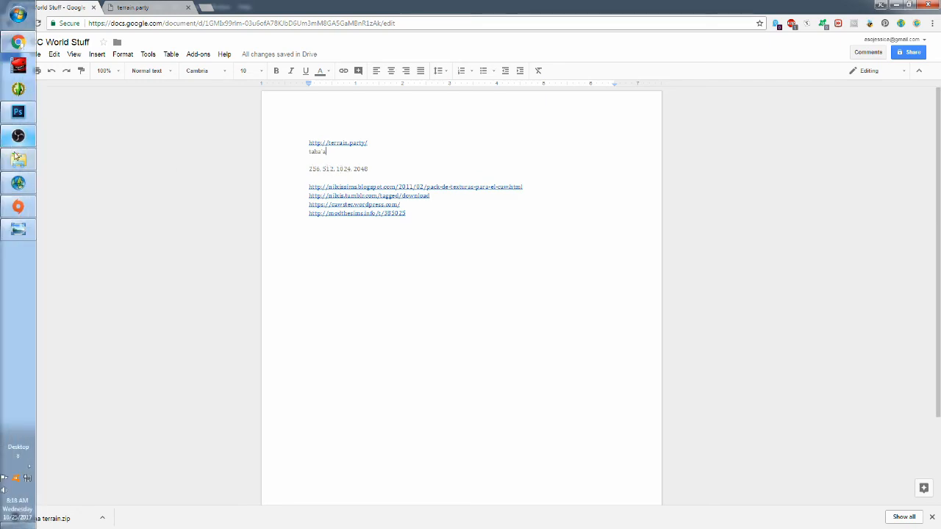
{"action": "left_click", "coordinate": [19, 183]}
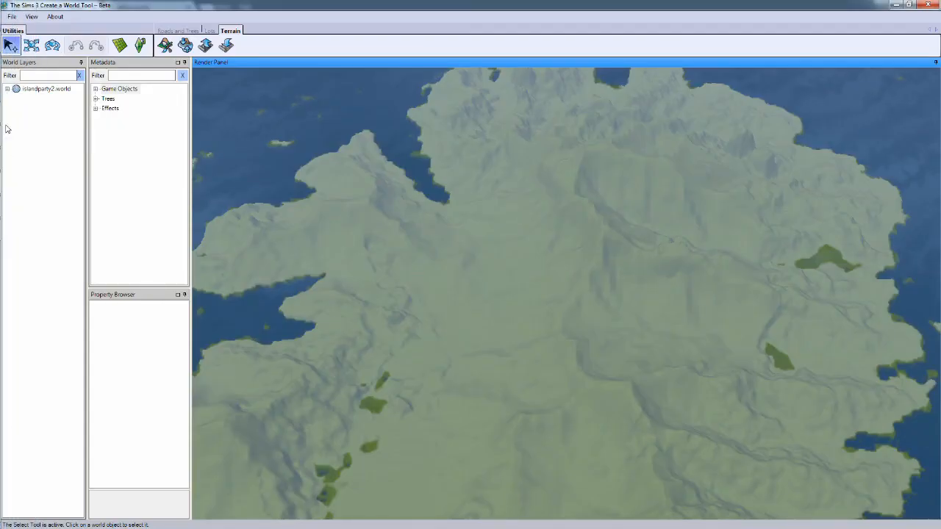
{"action": "left_click", "coordinate": [16, 112]}
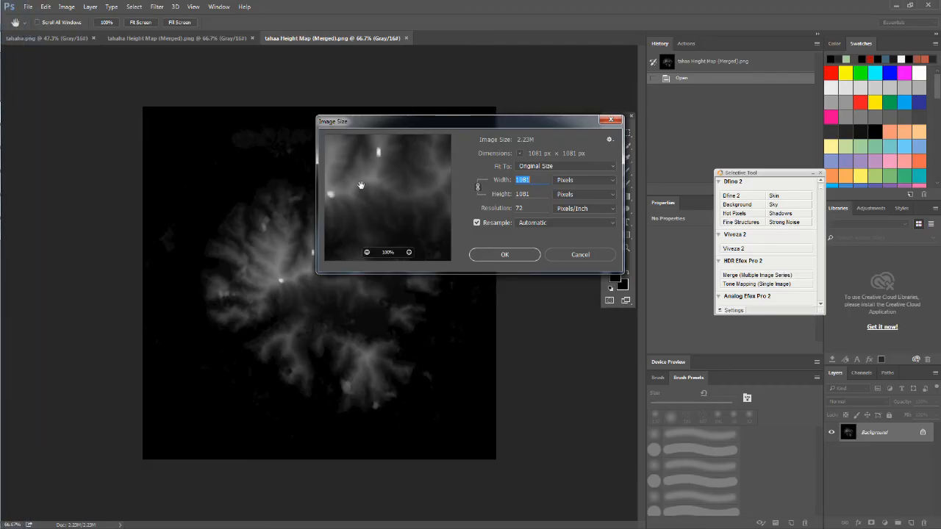
{"action": "type", "text": "512"}
{"action": "key", "text": "Return"}
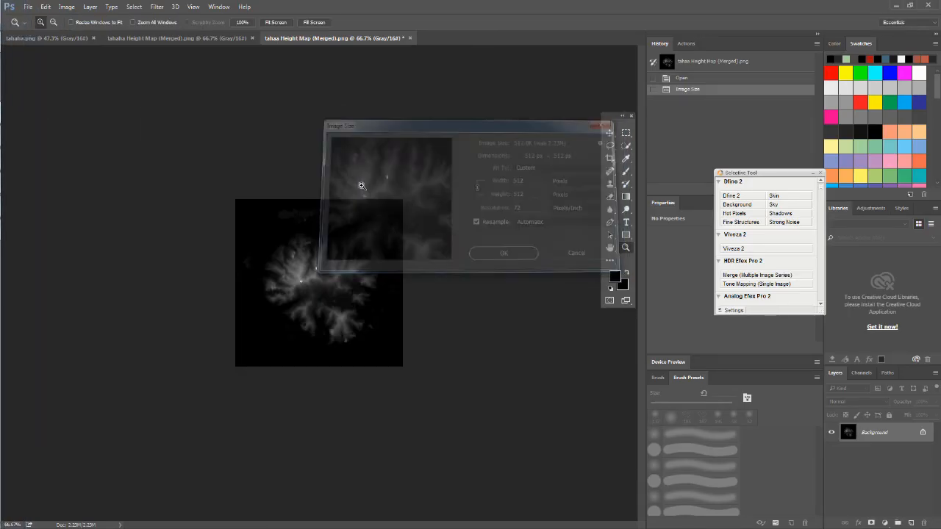
- Save the resized height map as a PNG named taha'a in the Downloads folder
{"action": "left_click", "coordinate": [28, 6]}
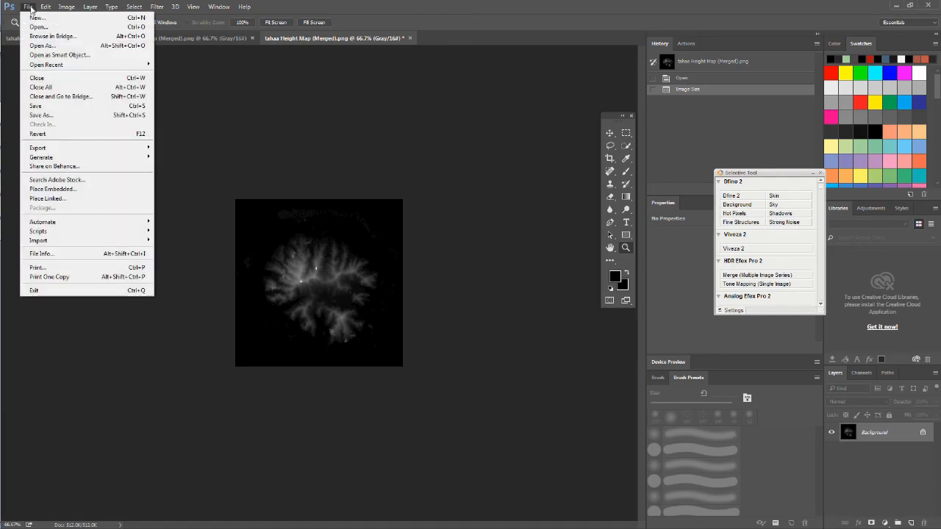
{"action": "left_click", "coordinate": [64, 115]}
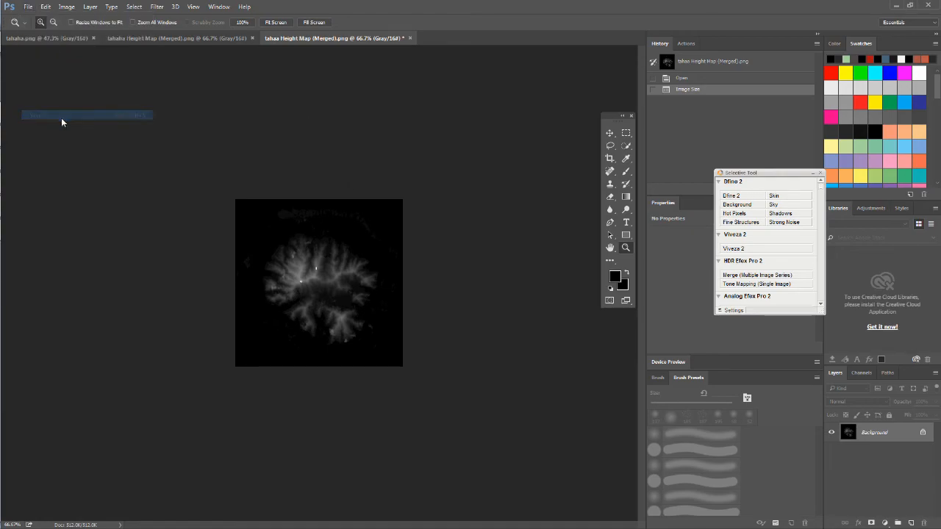
{"action": "type", "text": "taha'a"}
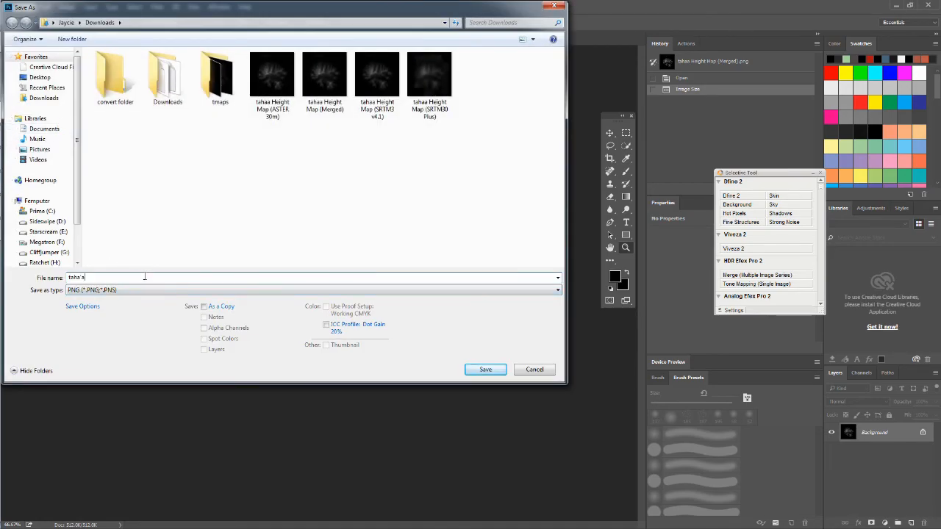
{"action": "key", "text": "Return"}
{"action": "key", "text": "Return"}
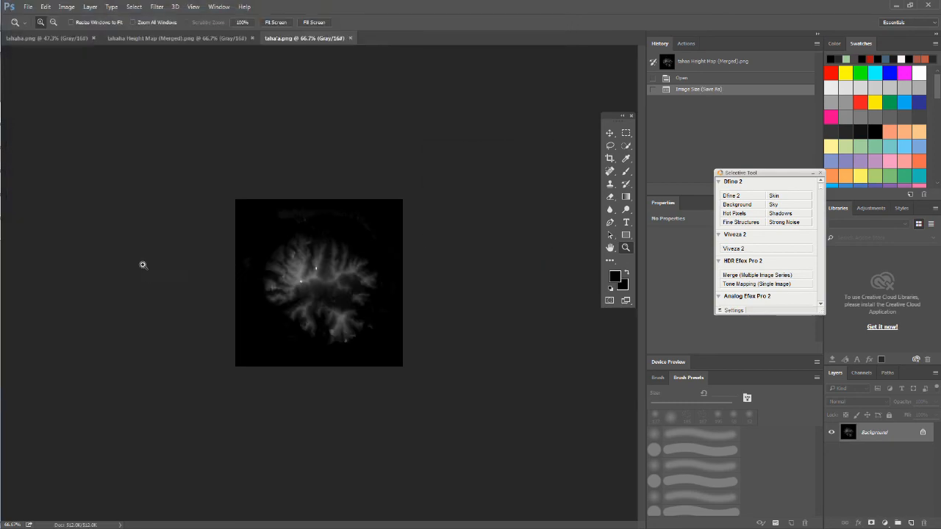
- Switch to The Sims 3 Create a World Tool and start a new world with a maximum height of 300
{"action": "mouse_move", "coordinate": [4, 257]}
{"action": "left_click", "coordinate": [18, 185]}
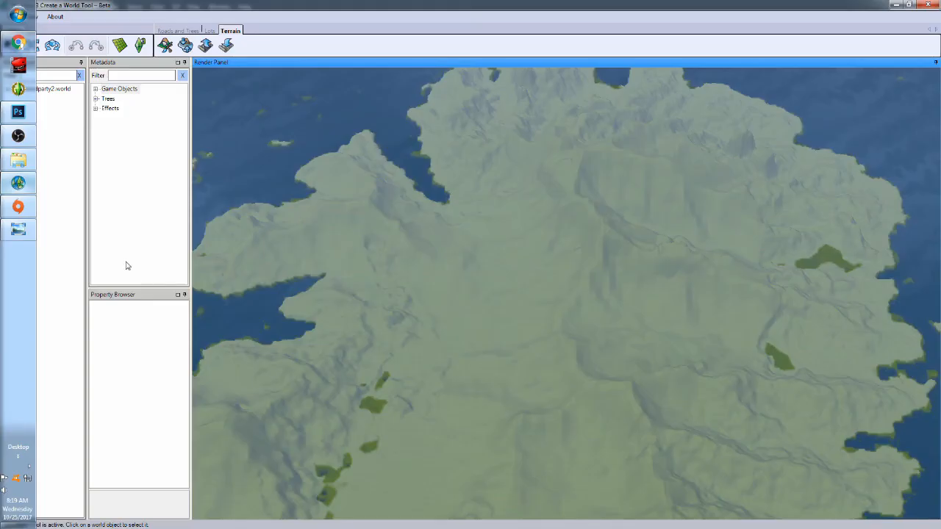
{"action": "left_click", "coordinate": [11, 16]}
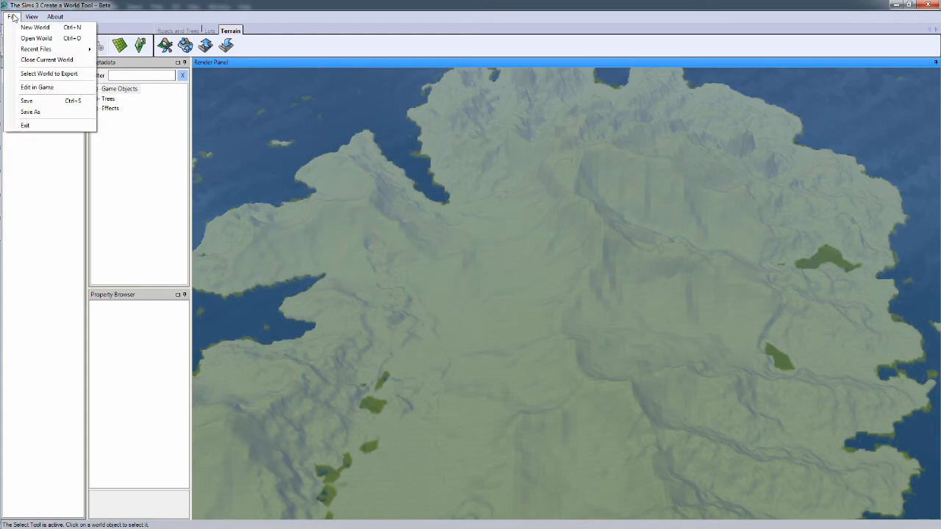
{"action": "left_click", "coordinate": [26, 28]}
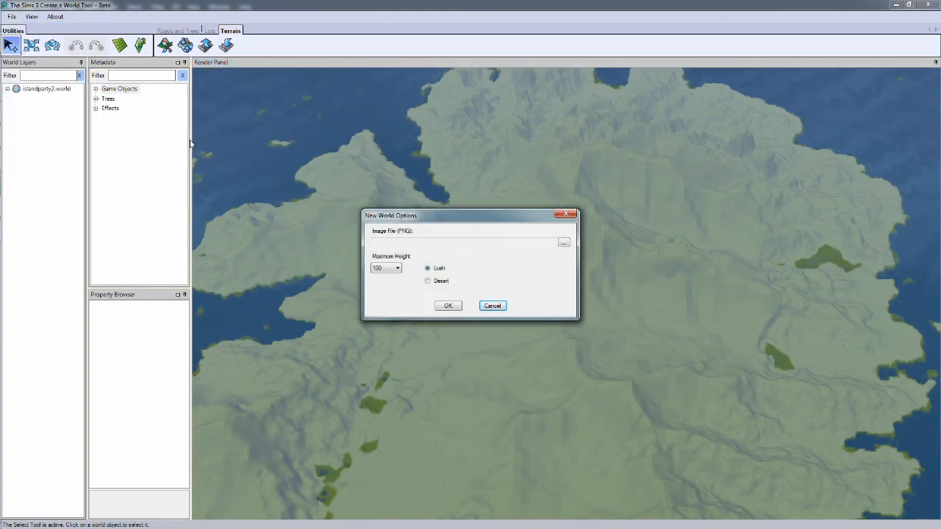
{"action": "left_click", "coordinate": [392, 270]}
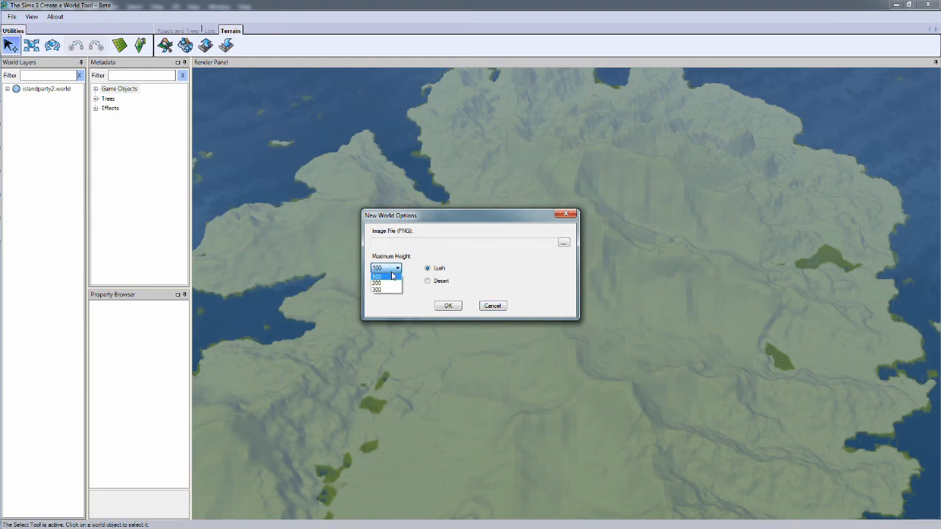
{"action": "left_click", "coordinate": [392, 290]}
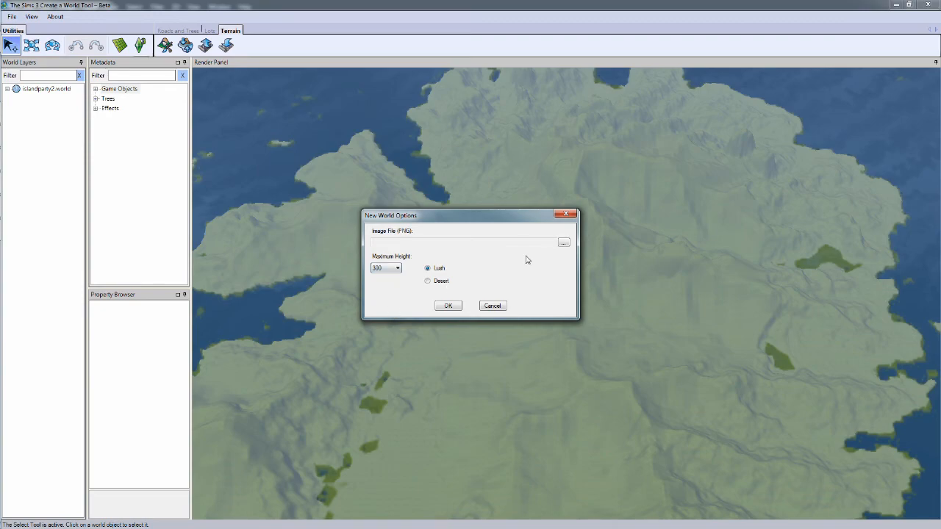
- Load taha'a.png from the Downloads folder as the height map and generate the lush world
{"action": "left_click", "coordinate": [564, 243]}
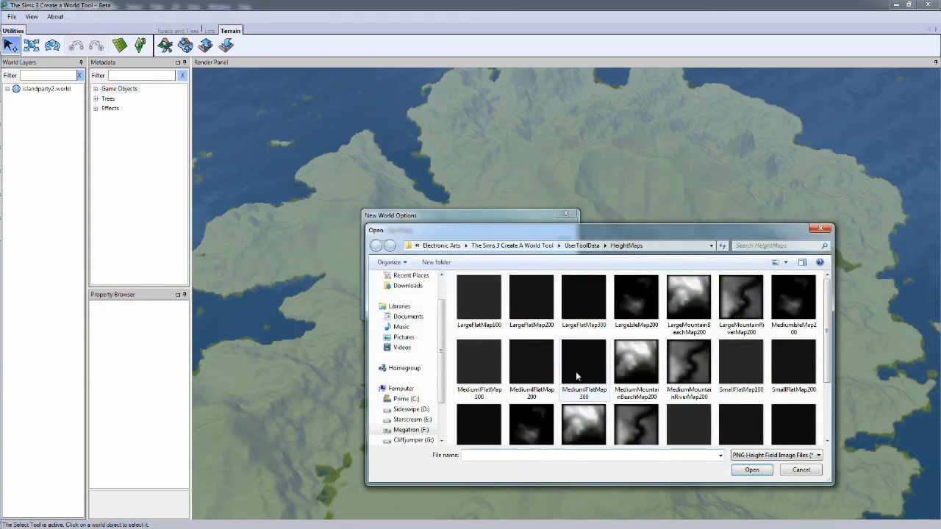
{"action": "left_click", "coordinate": [408, 285]}
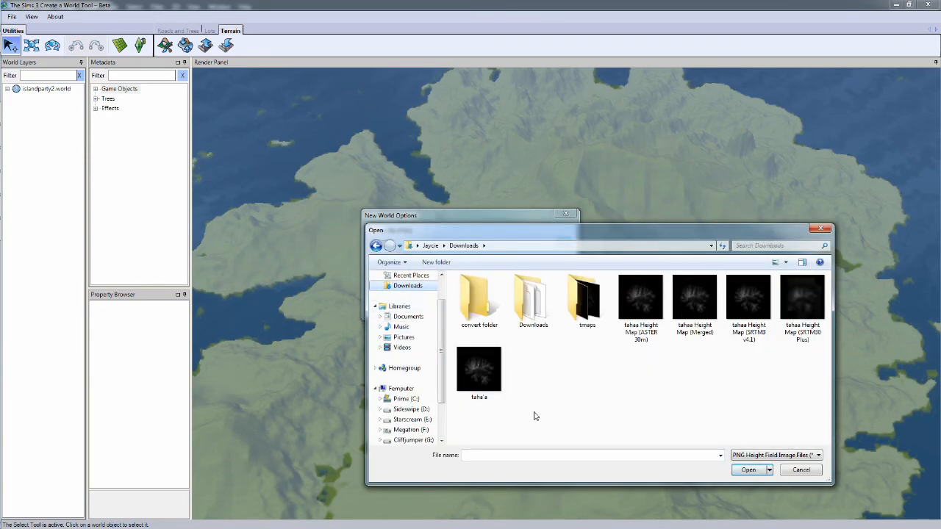
{"action": "double_click", "coordinate": [479, 370]}
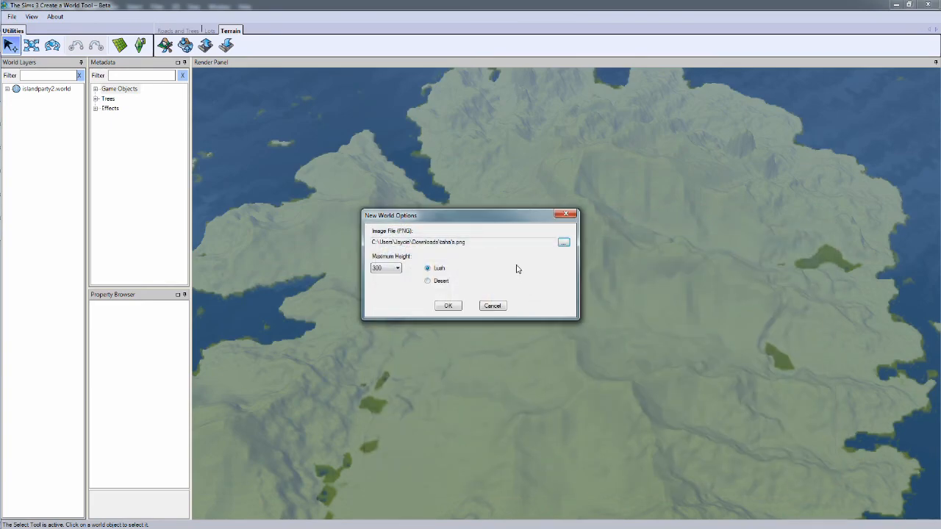
{"action": "left_click", "coordinate": [447, 306]}
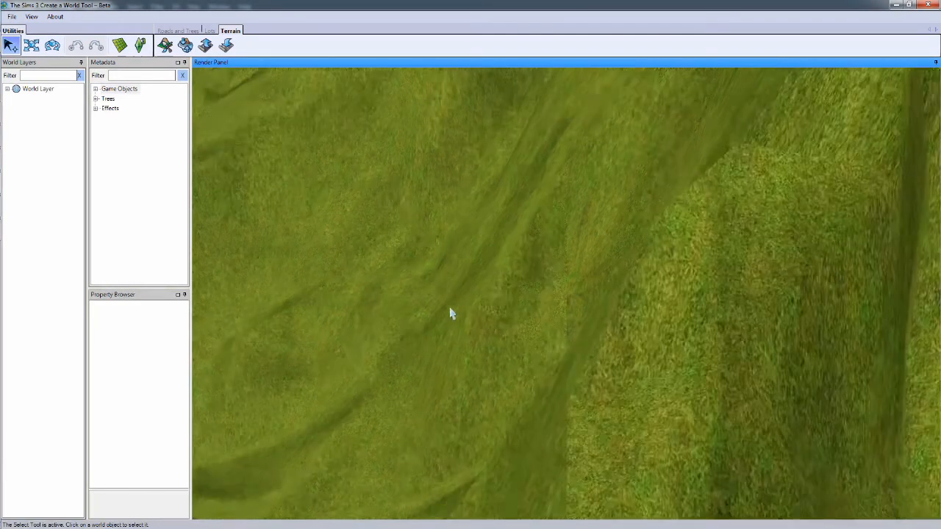
{"action": "scroll", "coordinate": [451, 315], "scroll_direction": "down", "scroll_amount": 10}
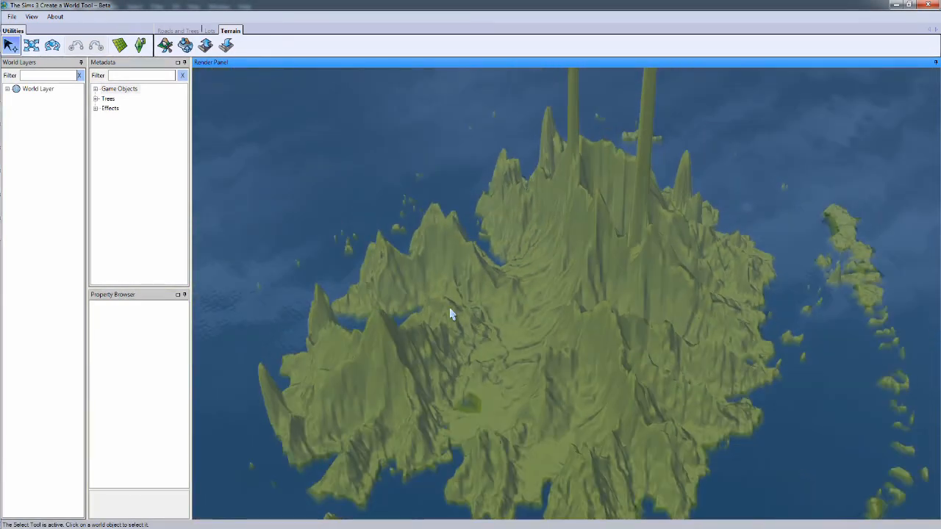
{"action": "middle_click_drag", "start_coordinate": [456, 314], "coordinate": [462, 311]}
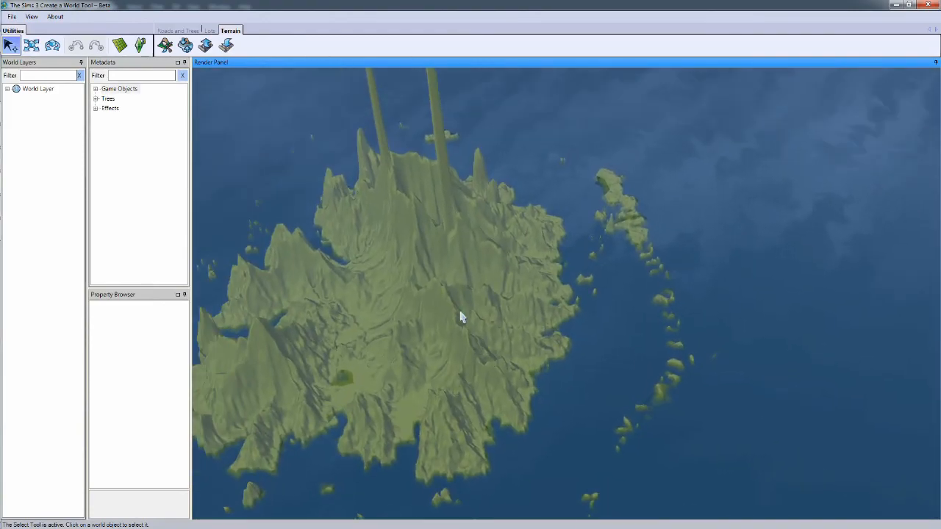
{"action": "middle_click_drag", "start_coordinate": [660, 292], "coordinate": [490, 288]}
{"action": "right_click_drag", "start_coordinate": [491, 285], "coordinate": [243, 414]}
{"action": "middle_click_drag", "start_coordinate": [346, 412], "coordinate": [364, 405]}
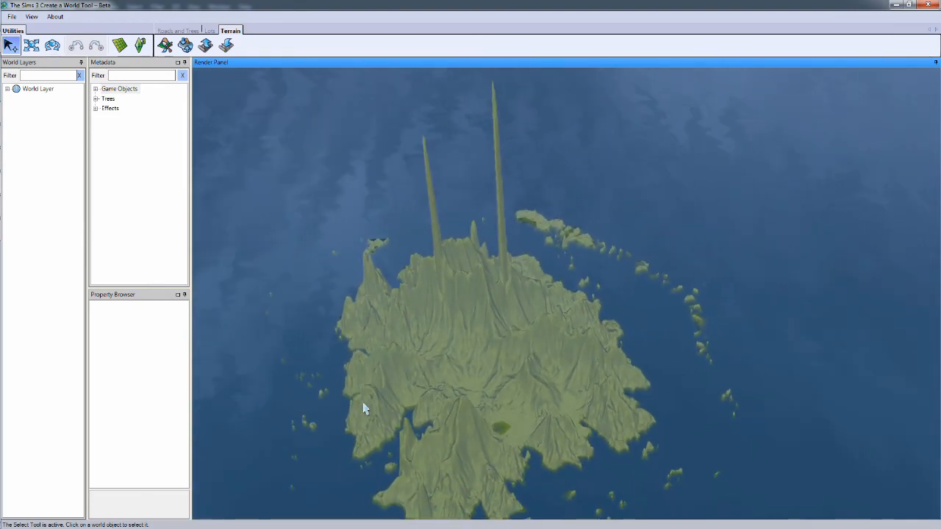
- Start another new world without saving the current one and set its maximum height to 200
{"action": "left_click", "coordinate": [11, 16]}
{"action": "left_click", "coordinate": [41, 28]}
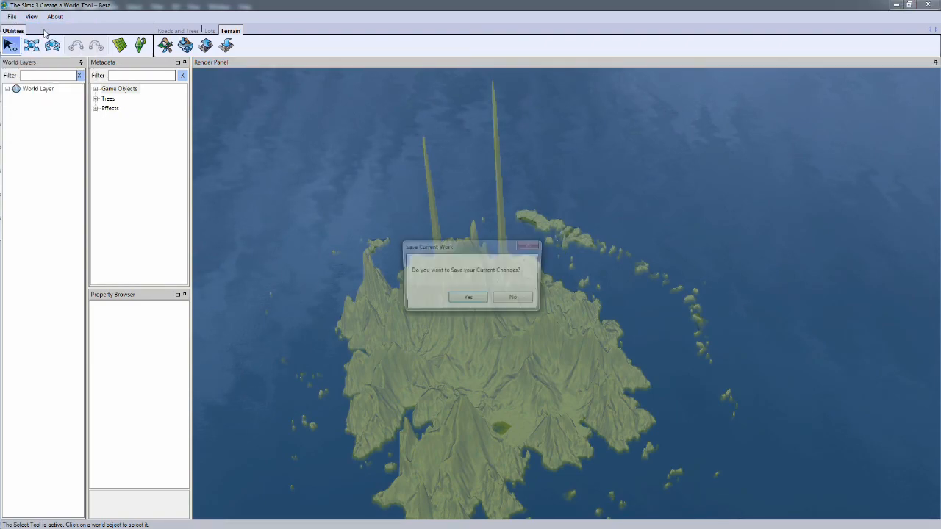
{"action": "left_click", "coordinate": [516, 299]}
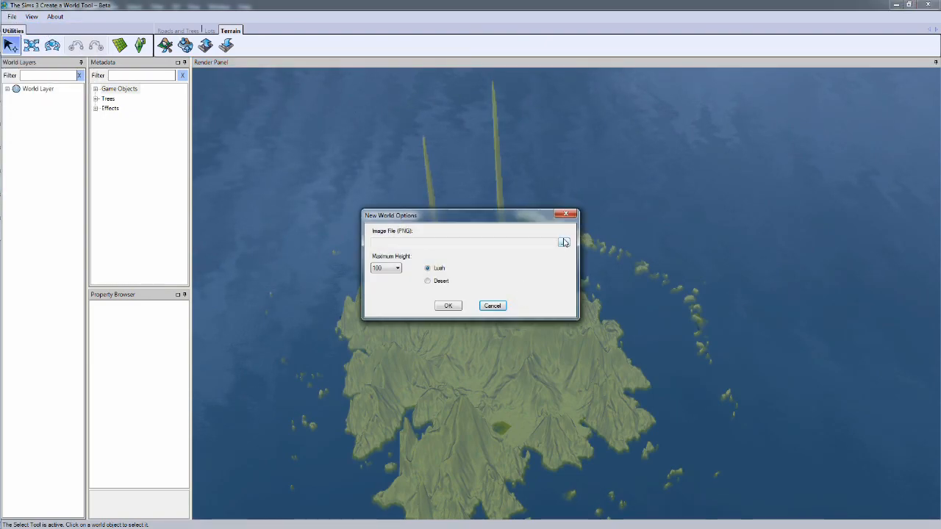
{"action": "left_click", "coordinate": [387, 267]}
{"action": "left_click", "coordinate": [386, 283]}
- Choose taha'a.png in the Downloads folder as the image file and generate the 200-height world
{"action": "left_click", "coordinate": [564, 244]}
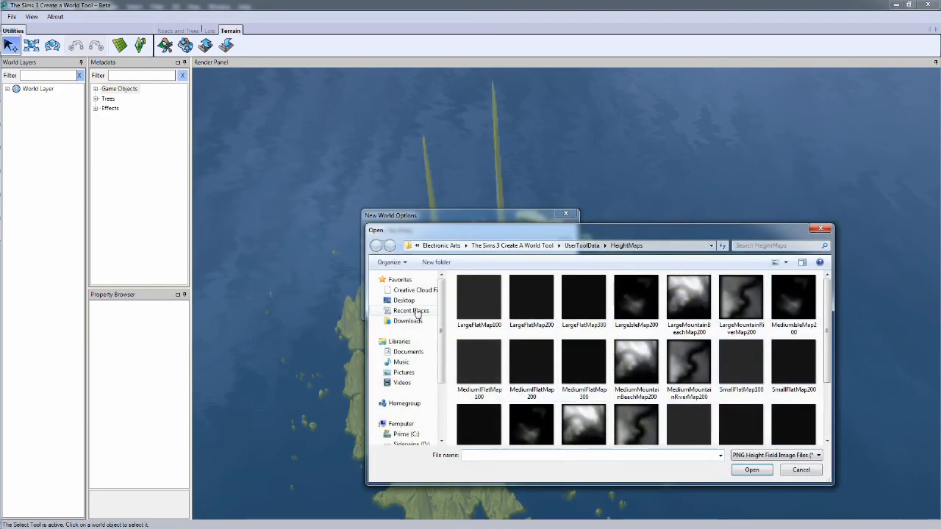
{"action": "left_click", "coordinate": [408, 323]}
{"action": "double_click", "coordinate": [587, 301]}
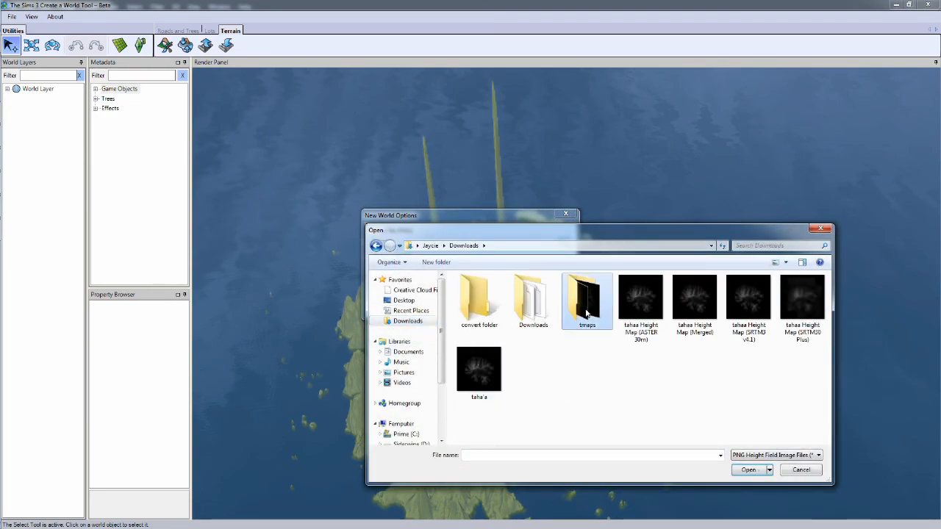
{"action": "left_click", "coordinate": [464, 246]}
{"action": "double_click", "coordinate": [465, 385]}
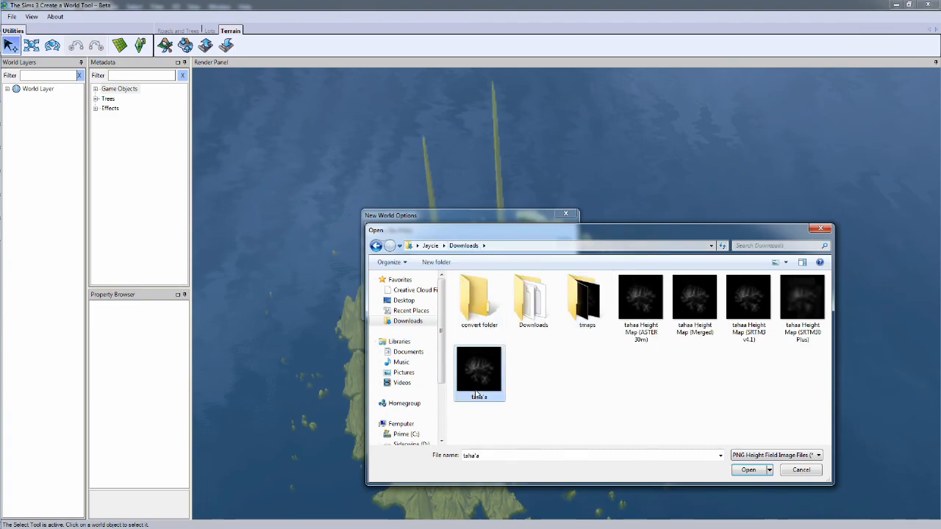
{"action": "left_click", "coordinate": [448, 306]}
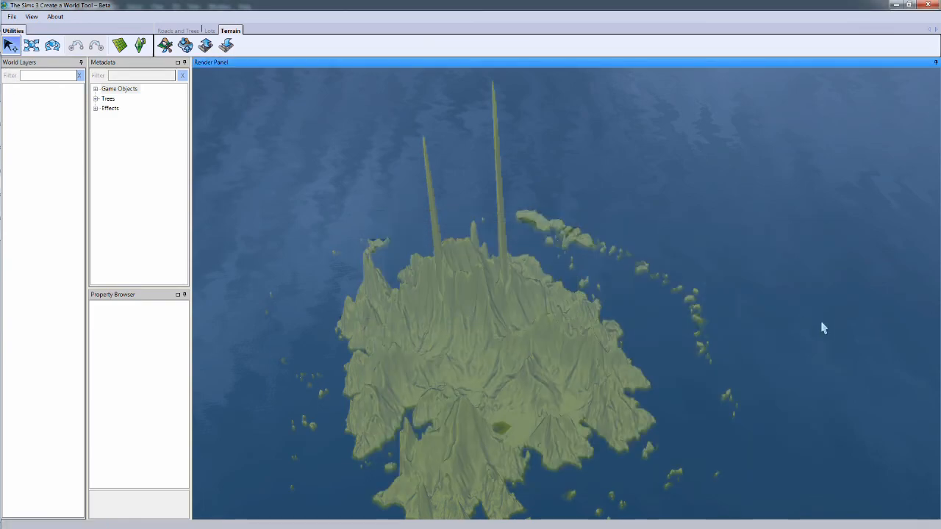
{"action": "scroll", "coordinate": [823, 328], "scroll_direction": "up", "scroll_amount": 5}
{"action": "scroll", "coordinate": [581, 274], "scroll_direction": "down", "scroll_amount": 10}
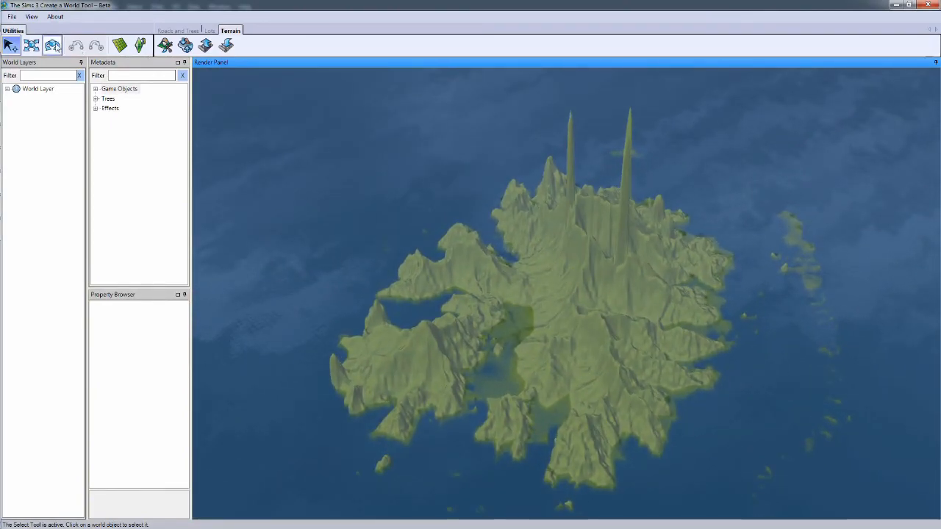
- Discard the current world and create a lush one from taha'a.png with a maximum height of 100
{"action": "left_click", "coordinate": [11, 17]}
{"action": "left_click", "coordinate": [26, 26]}
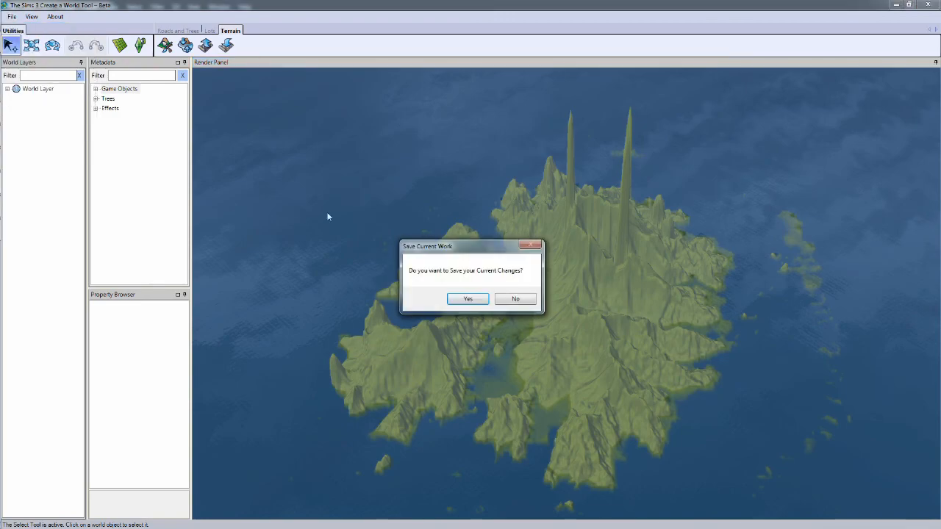
{"action": "left_click", "coordinate": [507, 300]}
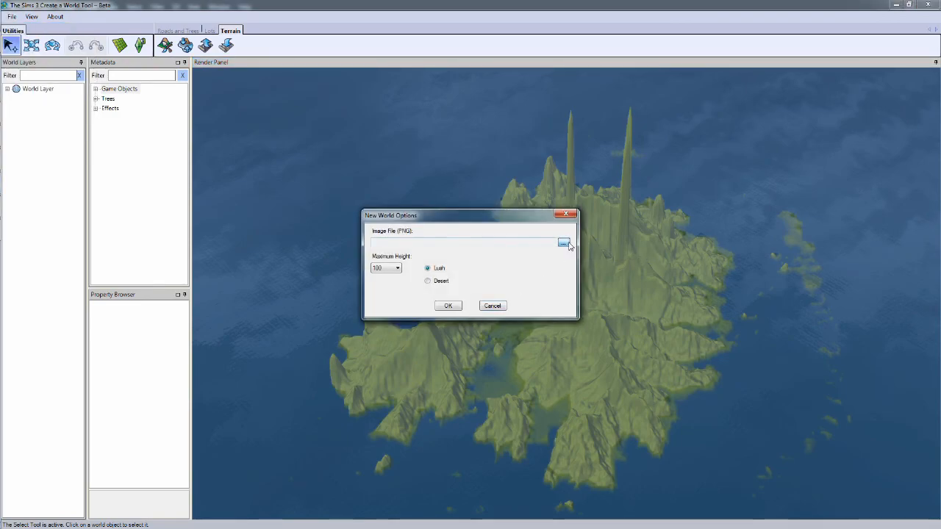
{"action": "left_click", "coordinate": [564, 243]}
{"action": "left_click", "coordinate": [411, 322]}
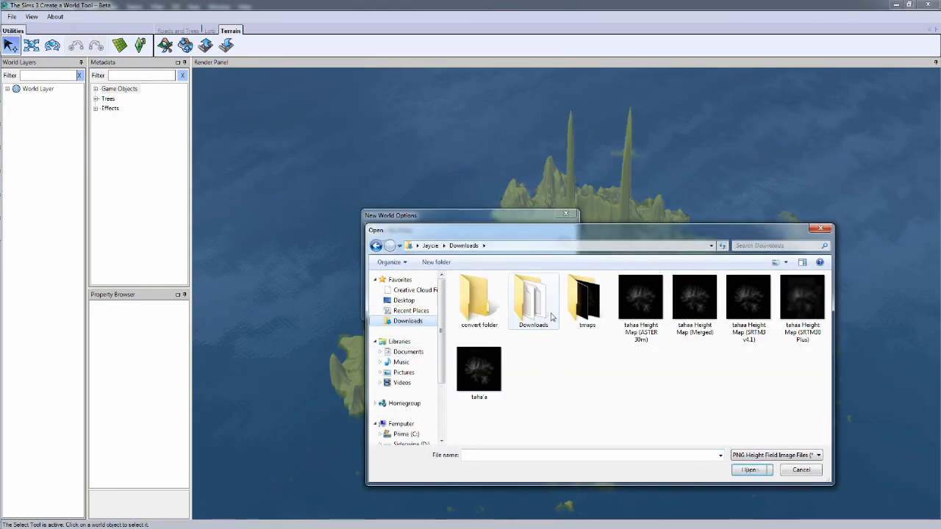
{"action": "double_click", "coordinate": [587, 300]}
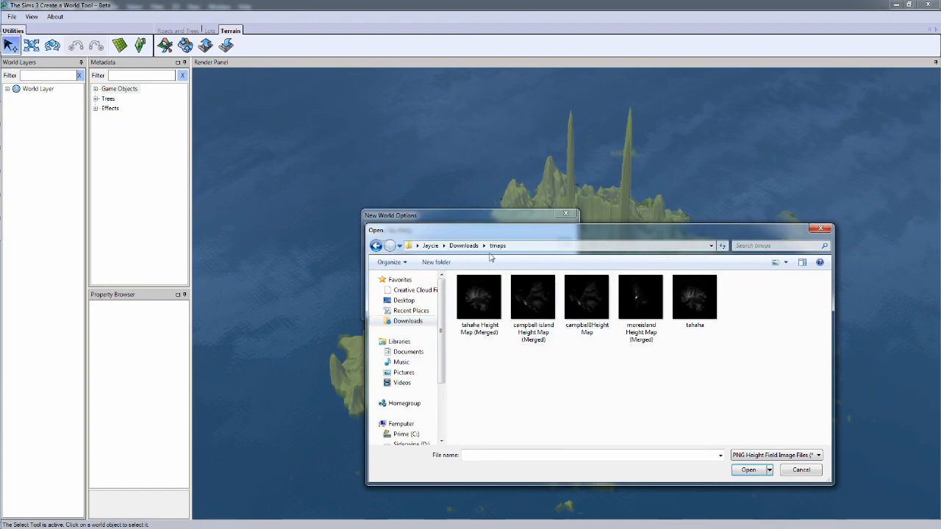
{"action": "left_click", "coordinate": [463, 245]}
{"action": "double_click", "coordinate": [425, 353]}
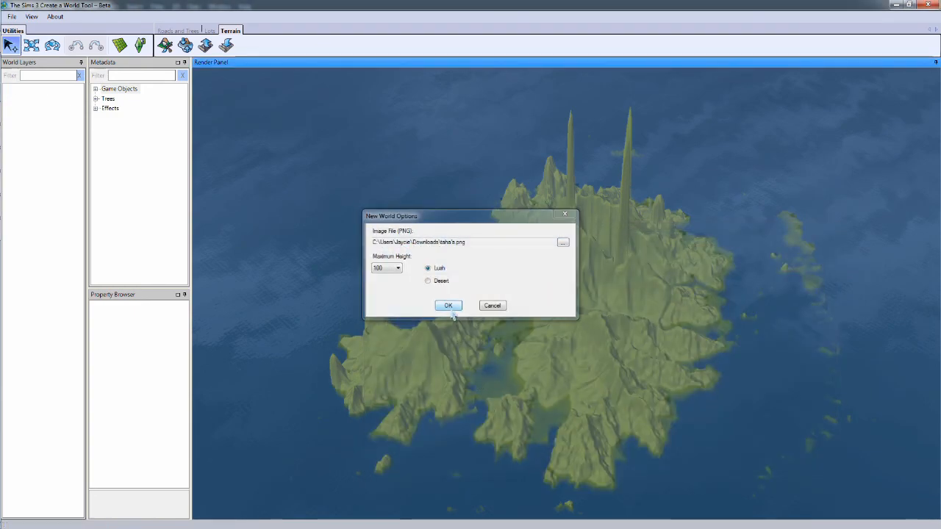
{"action": "left_click", "coordinate": [448, 305]}
{"action": "scroll", "coordinate": [453, 314], "scroll_direction": "down", "scroll_amount": 12}
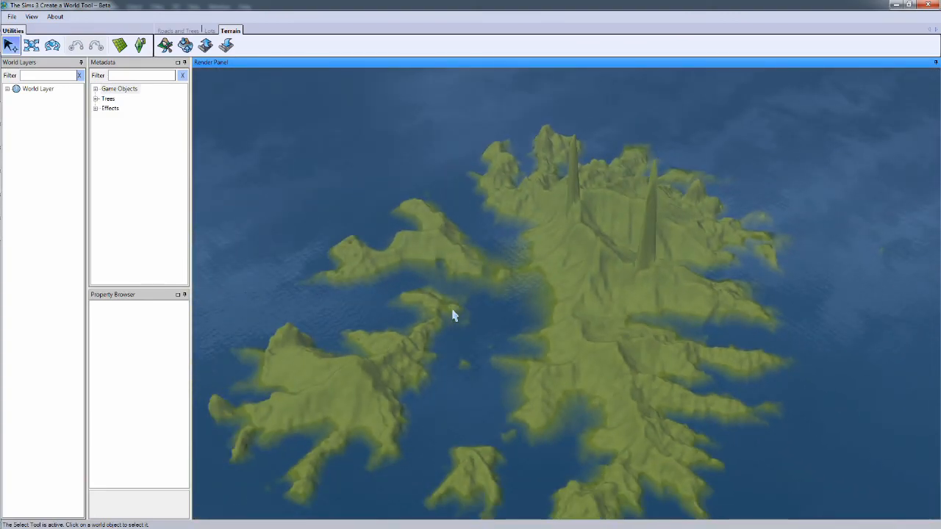
{"action": "right_click_drag", "start_coordinate": [507, 316], "coordinate": [509, 359]}
- Start a new world without saving the 100-height one and set its maximum height to 300
{"action": "left_click", "coordinate": [9, 17]}
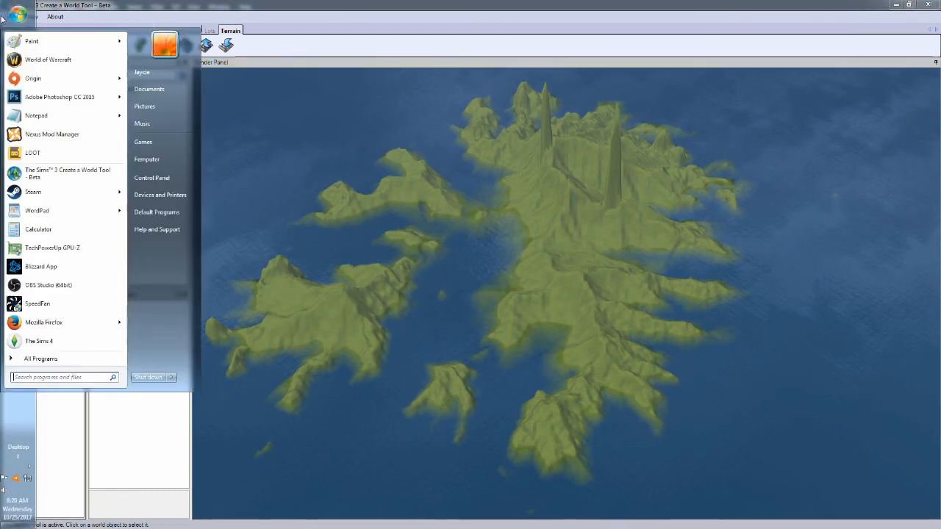
{"action": "left_click", "coordinate": [75, 10]}
{"action": "left_click", "coordinate": [13, 16]}
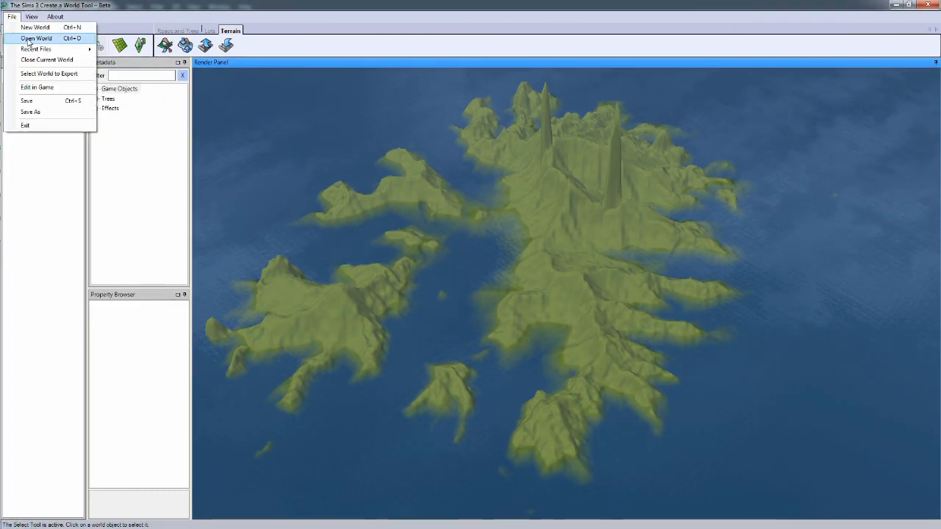
{"action": "left_click", "coordinate": [22, 25]}
{"action": "left_click", "coordinate": [516, 299]}
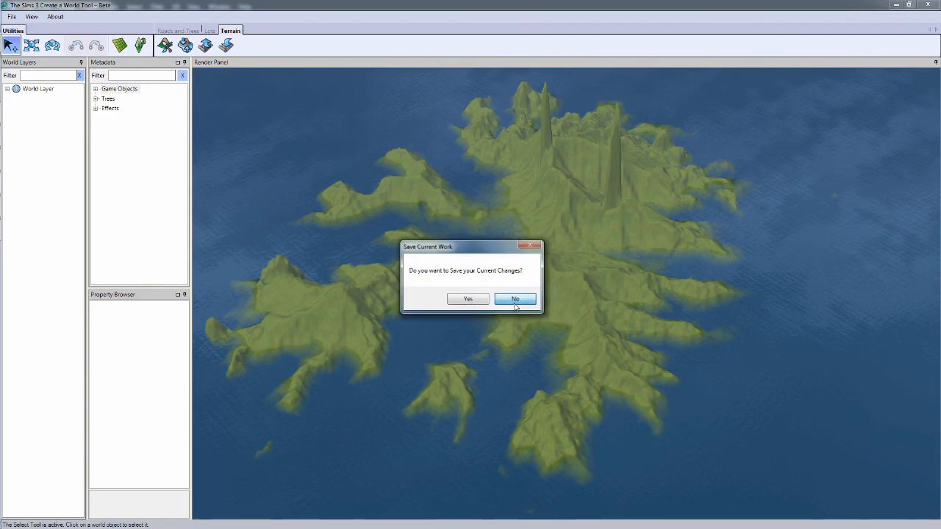
{"action": "left_click", "coordinate": [386, 268]}
{"action": "left_click", "coordinate": [395, 293]}
- Load tahaha.png from the tmaps folder inside Downloads as the height map and generate the lush world
{"action": "left_click", "coordinate": [564, 243]}
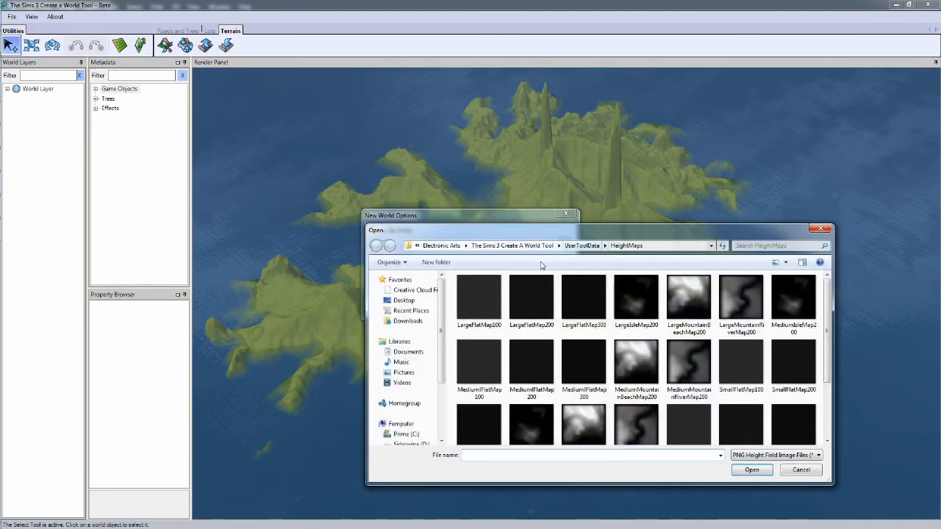
{"action": "left_click", "coordinate": [407, 321]}
{"action": "double_click", "coordinate": [582, 315]}
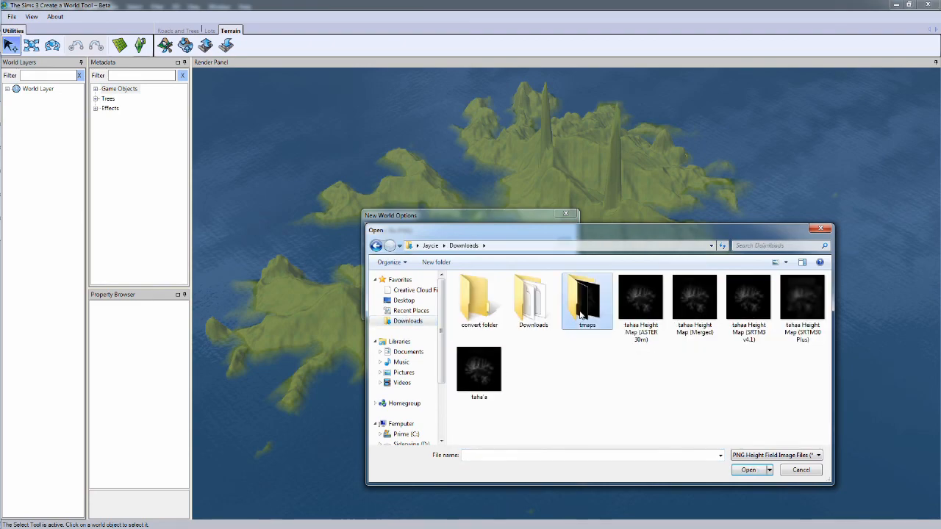
{"action": "double_click", "coordinate": [692, 305]}
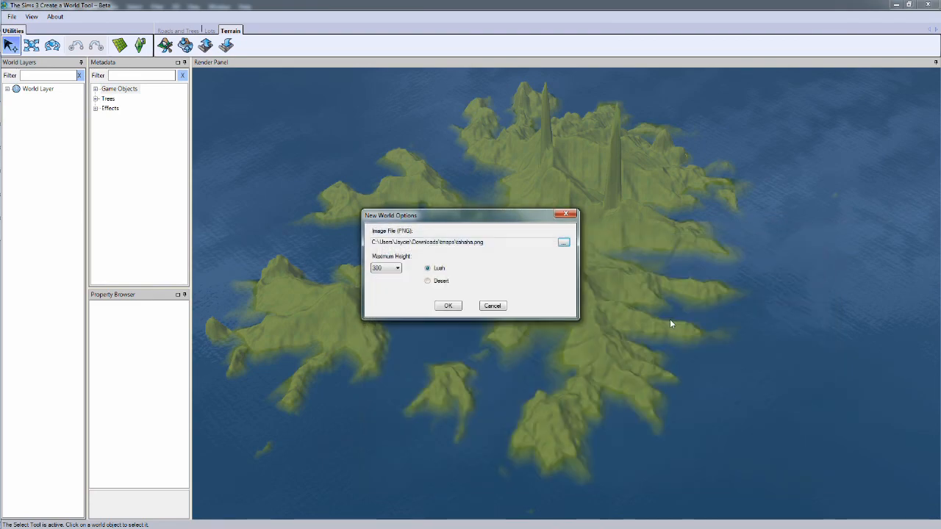
{"action": "left_click", "coordinate": [450, 308]}
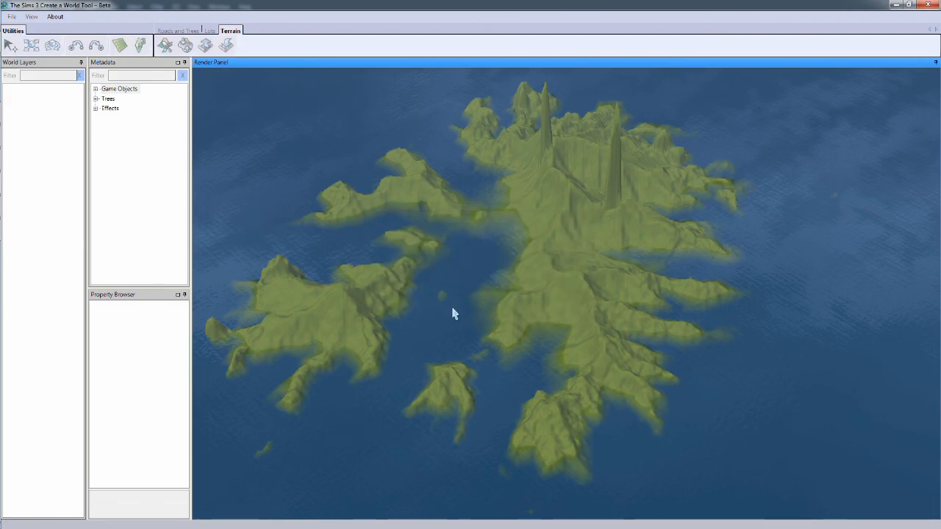
{"action": "scroll", "coordinate": [439, 297], "scroll_direction": "down", "scroll_amount": 10}
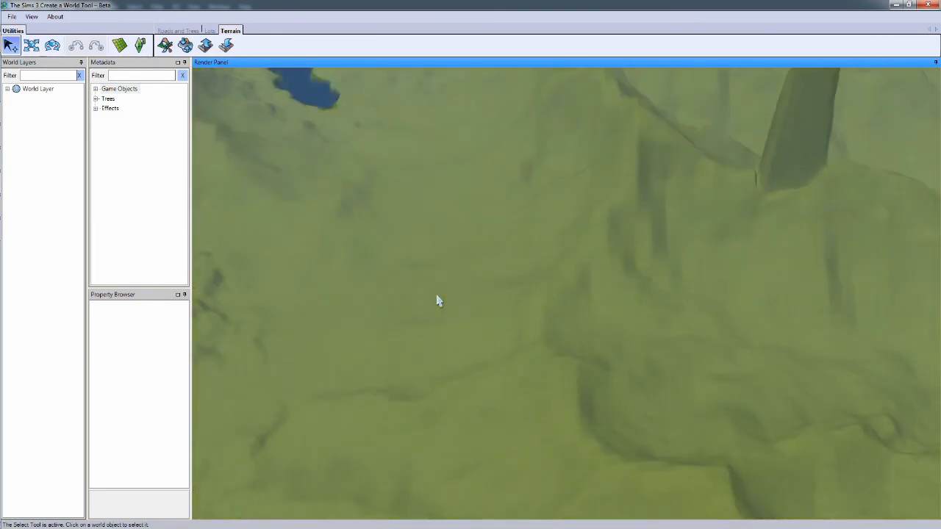
{"action": "scroll", "coordinate": [410, 335], "scroll_direction": "down", "scroll_amount": 4}
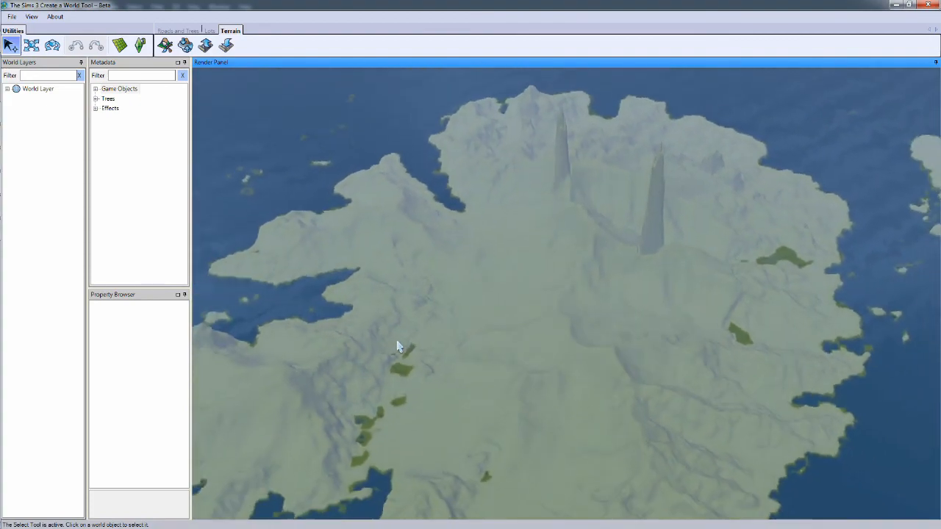
{"action": "right_click_drag", "start_coordinate": [500, 284], "coordinate": [448, 410]}
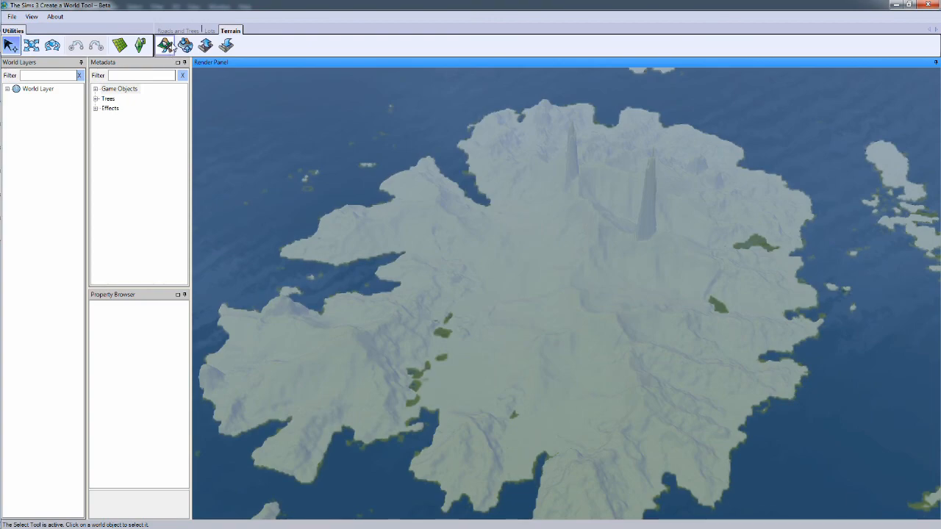
- Open the terrain sculpting tools and level the tall spike nearest the middle of the island down to the surrounding ground
{"action": "left_click", "coordinate": [165, 45]}
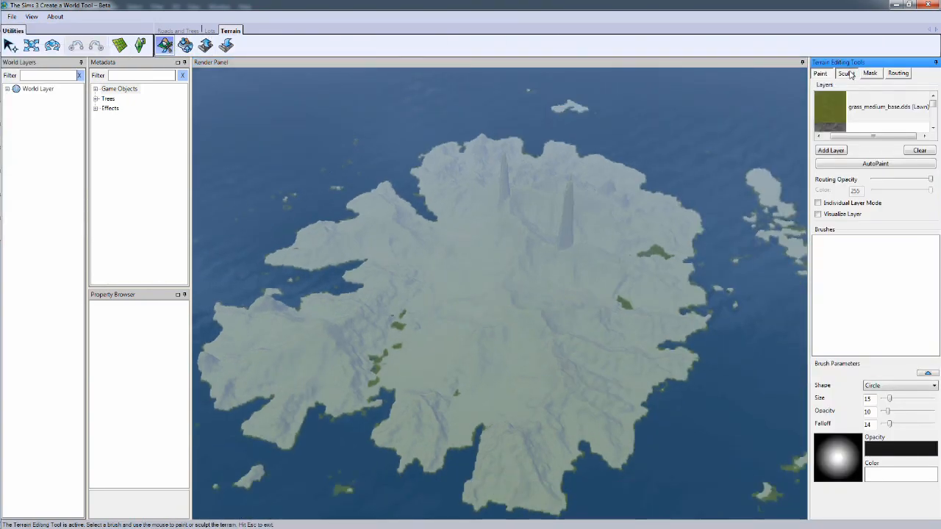
{"action": "left_click", "coordinate": [847, 74]}
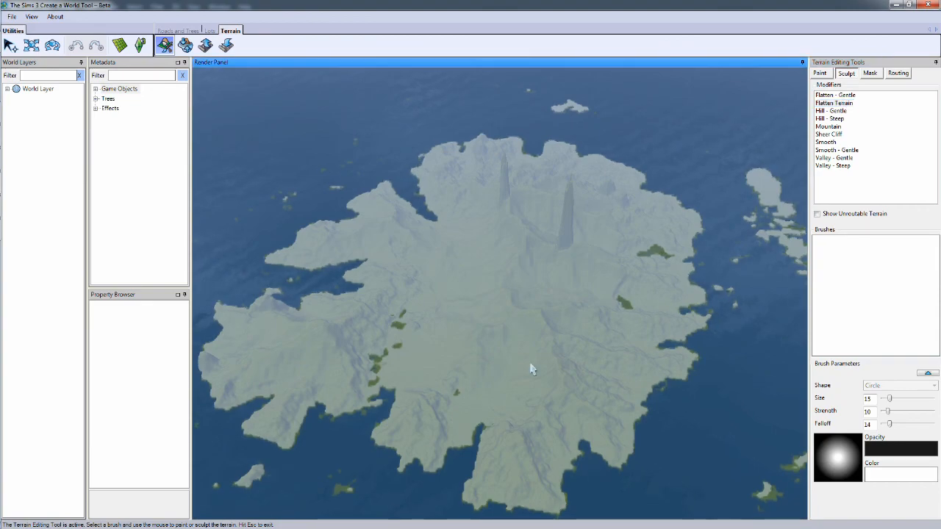
{"action": "scroll", "coordinate": [531, 368], "scroll_direction": "up", "scroll_amount": 5}
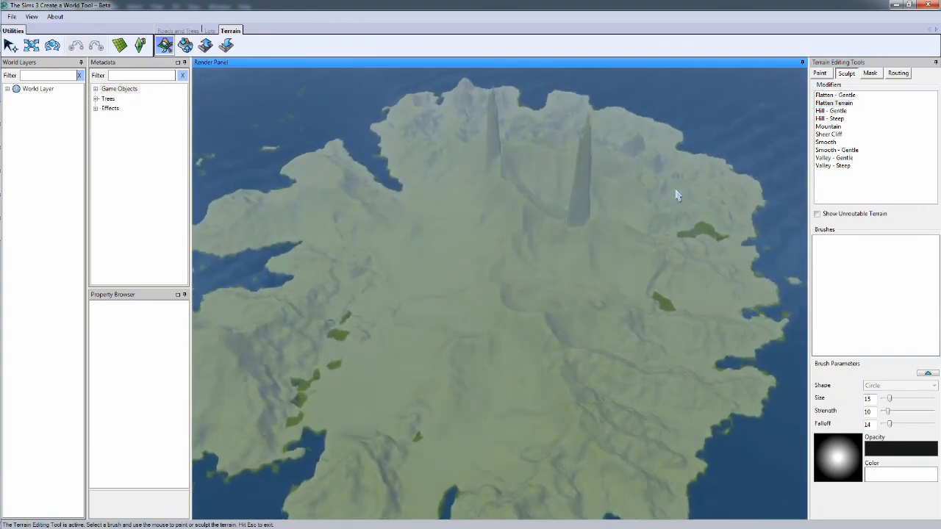
{"action": "scroll", "coordinate": [676, 195], "scroll_direction": "up", "scroll_amount": 5}
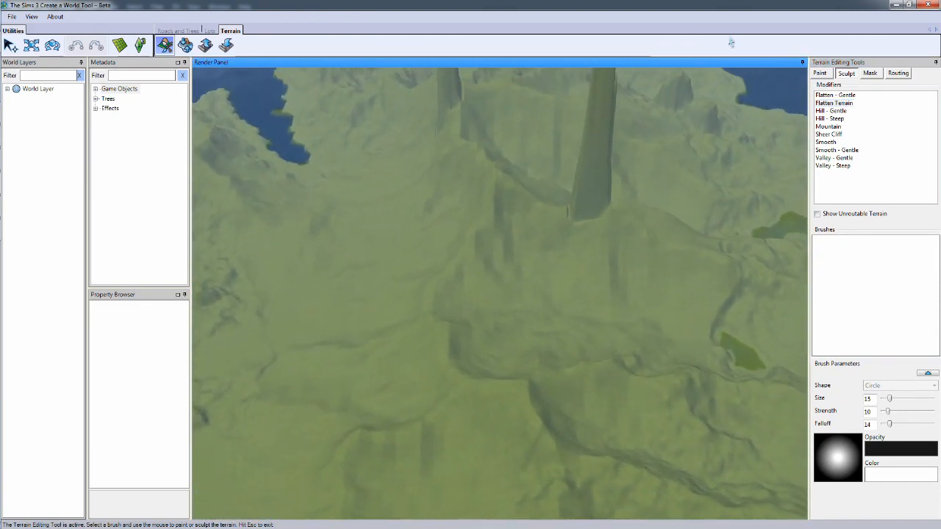
{"action": "middle_click_drag", "start_coordinate": [732, 43], "coordinate": [733, 6]}
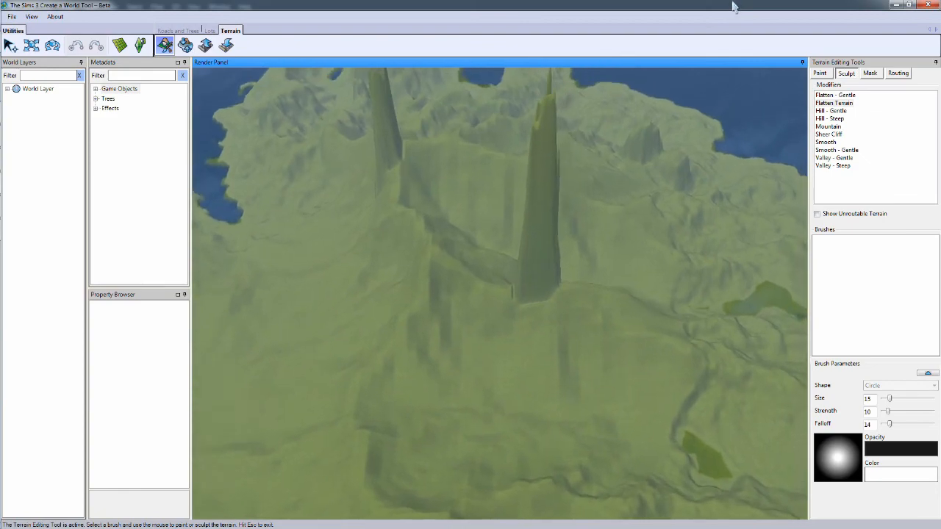
{"action": "left_click", "coordinate": [562, 436]}
{"action": "mouse_move", "coordinate": [531, 431]}
{"action": "left_mouse_down"}
{"action": "mouse_move", "coordinate": [485, 378]}
{"action": "mouse_move", "coordinate": [441, 431]}
{"action": "mouse_move", "coordinate": [514, 419]}
{"action": "mouse_move", "coordinate": [471, 426]}
{"action": "left_mouse_up"}
- Sculpt away the remaining tall spike on the ridge behind the island's centre
{"action": "right_click_drag", "start_coordinate": [269, 225], "coordinate": [388, 347]}
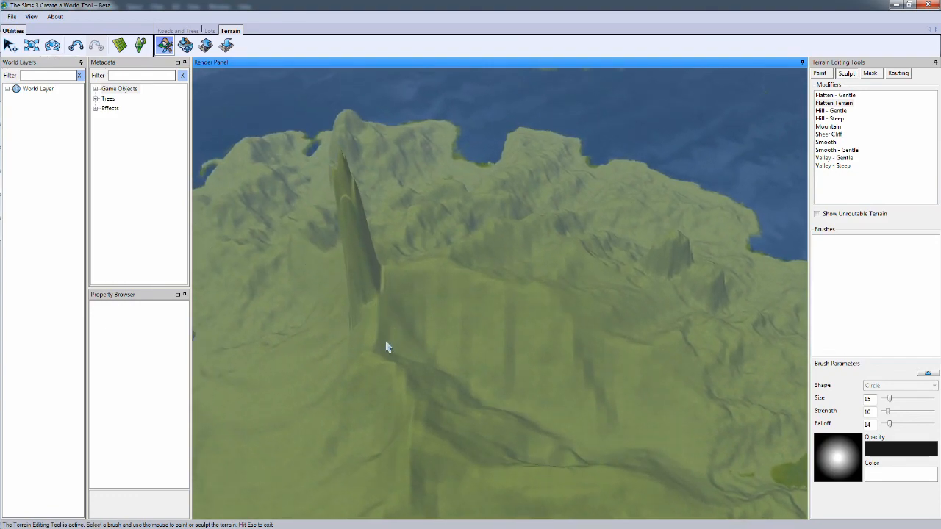
{"action": "mouse_move", "coordinate": [368, 331]}
{"action": "left_mouse_down"}
{"action": "mouse_move", "coordinate": [375, 294]}
{"action": "mouse_move", "coordinate": [356, 273]}
{"action": "mouse_move", "coordinate": [367, 289]}
{"action": "left_mouse_up"}
{"action": "scroll", "coordinate": [533, 309], "scroll_direction": "down", "scroll_amount": 5}
{"action": "right_click_drag", "start_coordinate": [609, 361], "coordinate": [650, 266]}
{"action": "scroll", "coordinate": [380, 280], "scroll_direction": "down", "scroll_amount": 6}
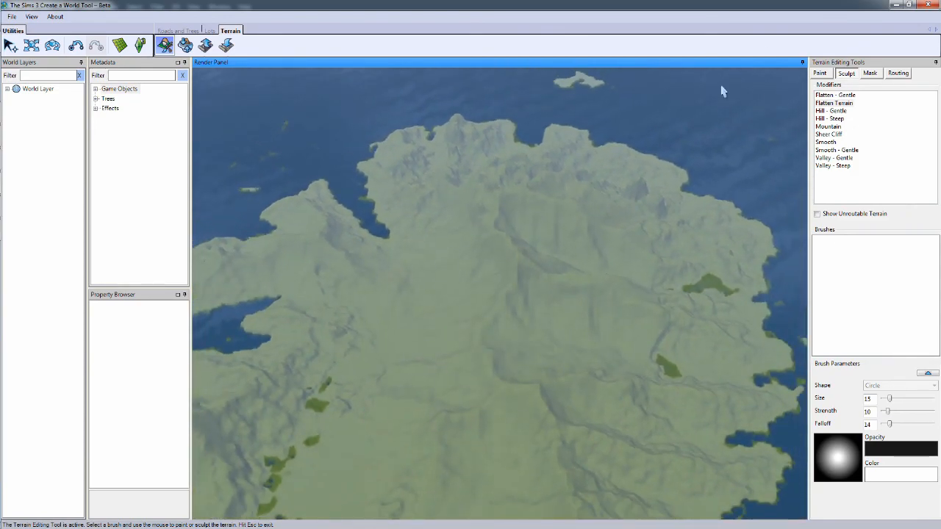
- Run AutoPaint on the terrain and look over the painted island
{"action": "left_click", "coordinate": [821, 73]}
{"action": "left_click", "coordinate": [871, 164]}
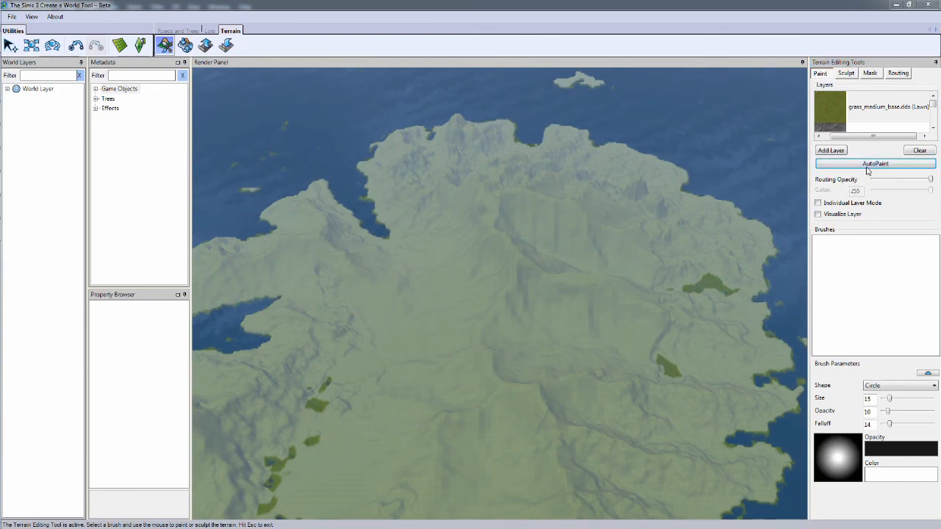
{"action": "left_click", "coordinate": [526, 299]}
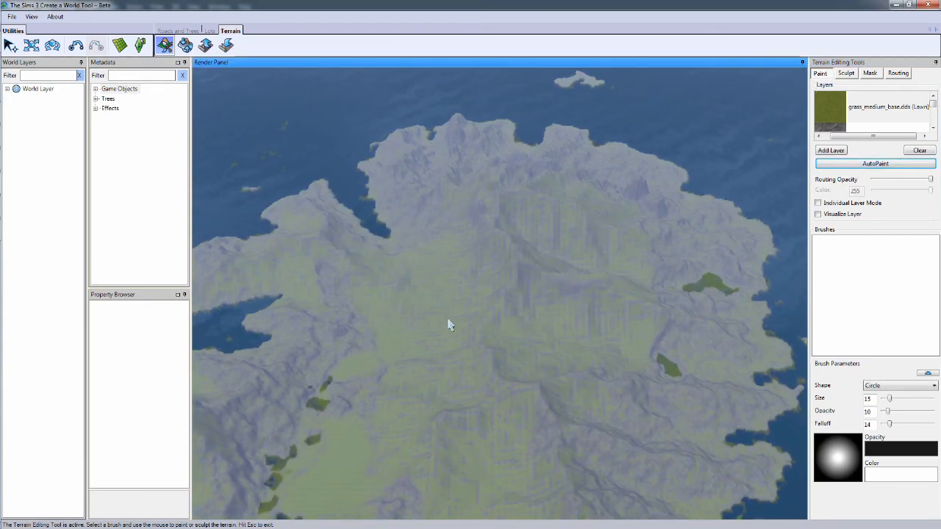
{"action": "scroll", "coordinate": [447, 510], "scroll_direction": "down", "scroll_amount": 5}
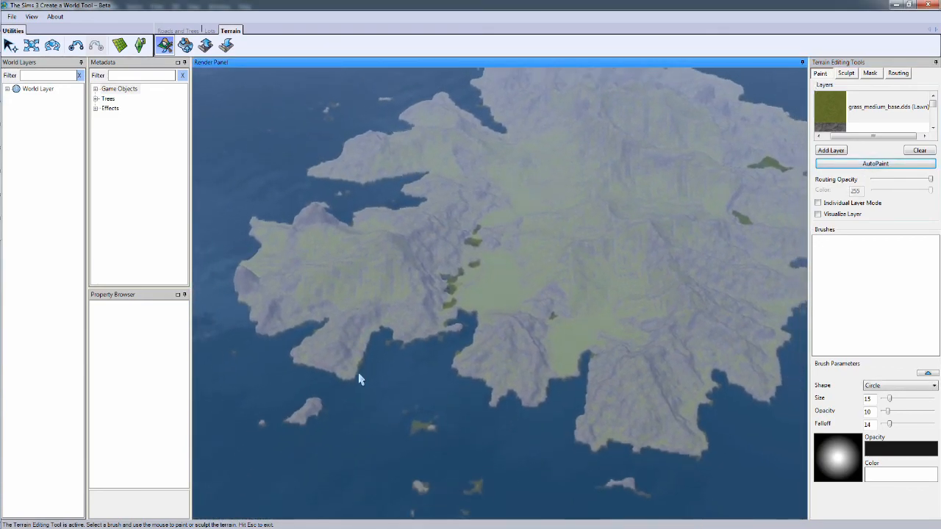
{"action": "right_click_drag", "start_coordinate": [240, 198], "coordinate": [265, 206]}
{"action": "scroll", "coordinate": [264, 208], "scroll_direction": "down", "scroll_amount": 5}
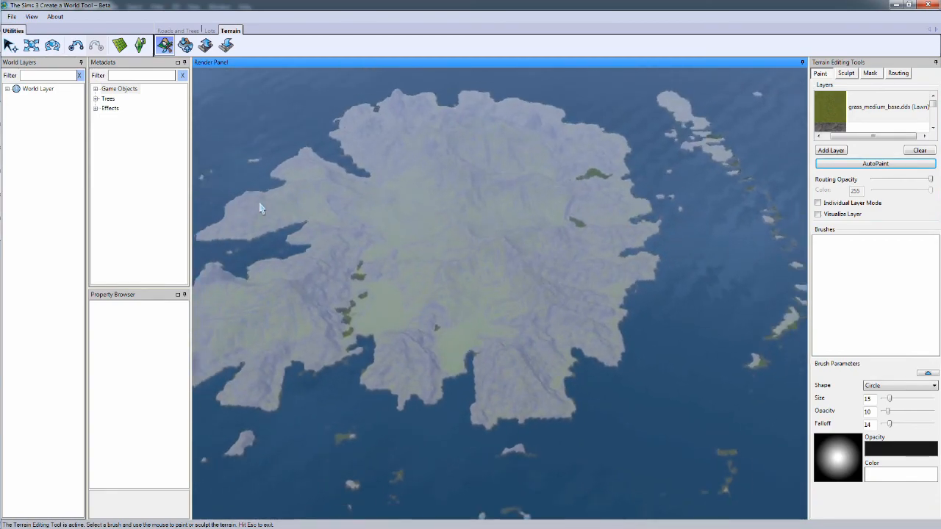
{"action": "right_click_drag", "start_coordinate": [556, 265], "coordinate": [296, 179]}
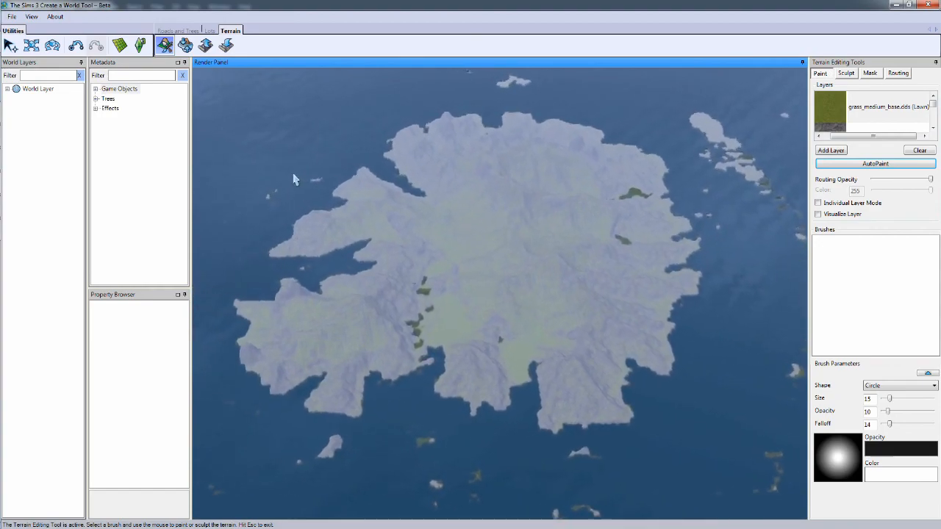
- Run Edit in Game mode, saving the world over the existing islandparty2.world file
{"action": "left_click", "coordinate": [138, 47]}
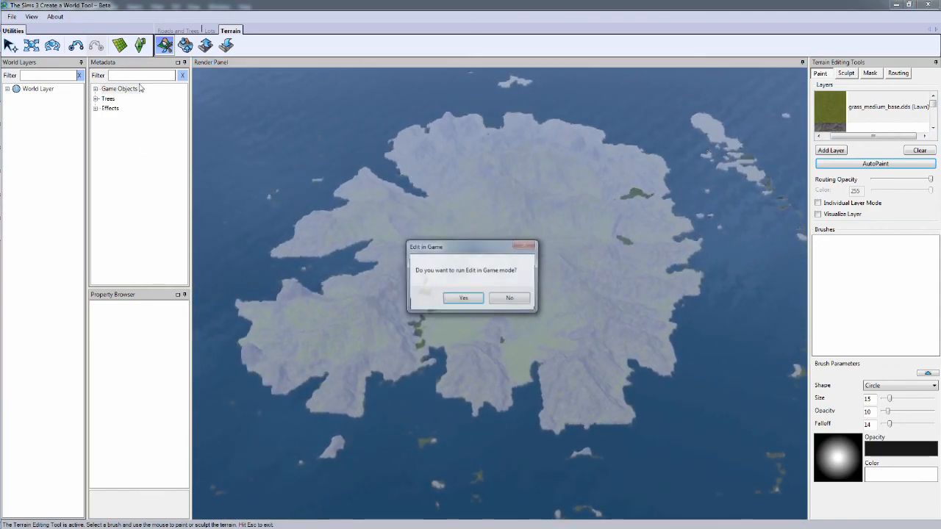
{"action": "left_click", "coordinate": [463, 299]}
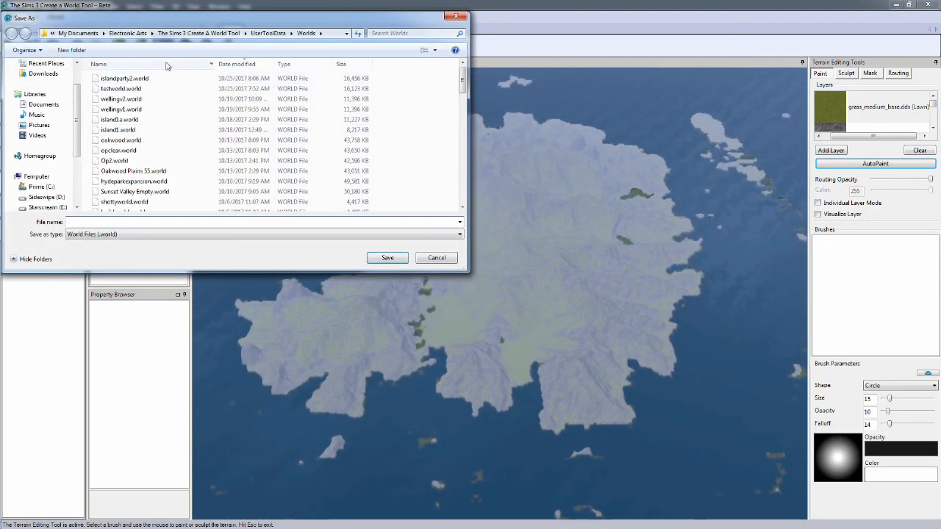
{"action": "left_click", "coordinate": [147, 79]}
{"action": "left_click", "coordinate": [388, 257]}
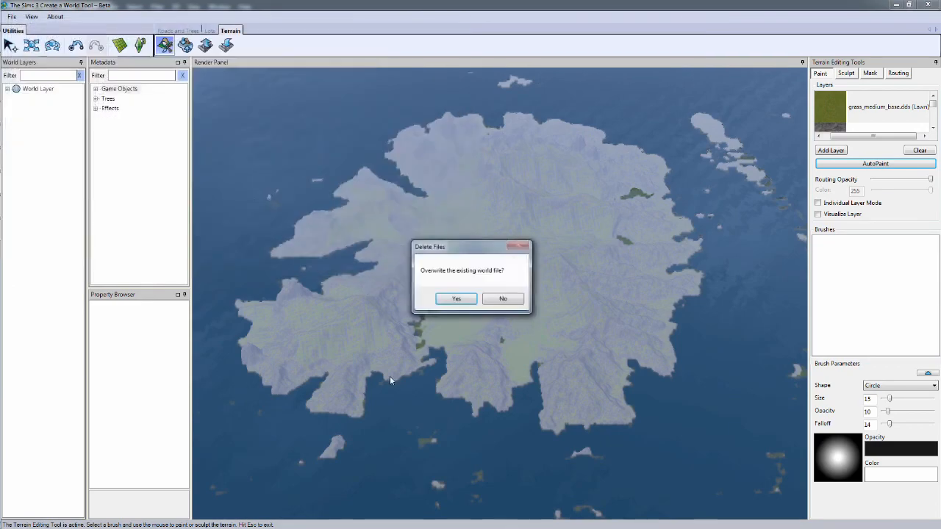
{"action": "left_click", "coordinate": [459, 299]}
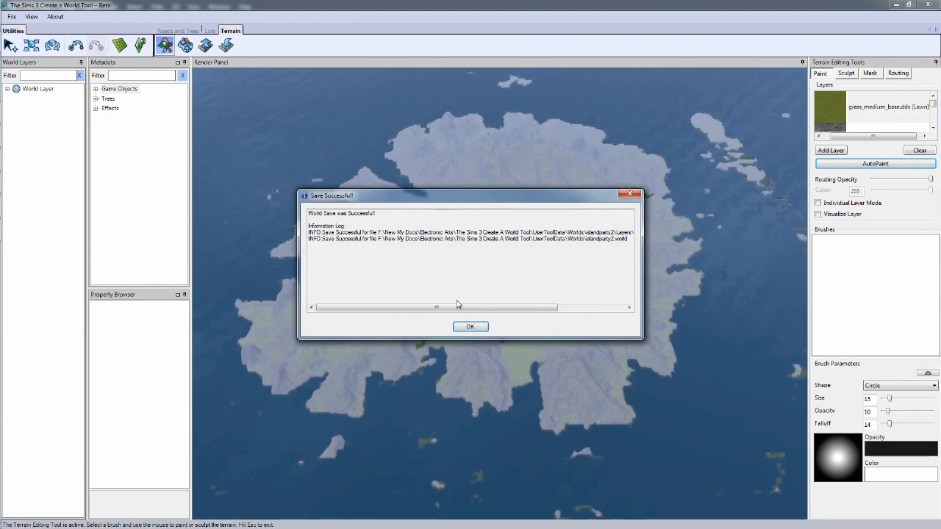
{"action": "key", "text": "Return"}
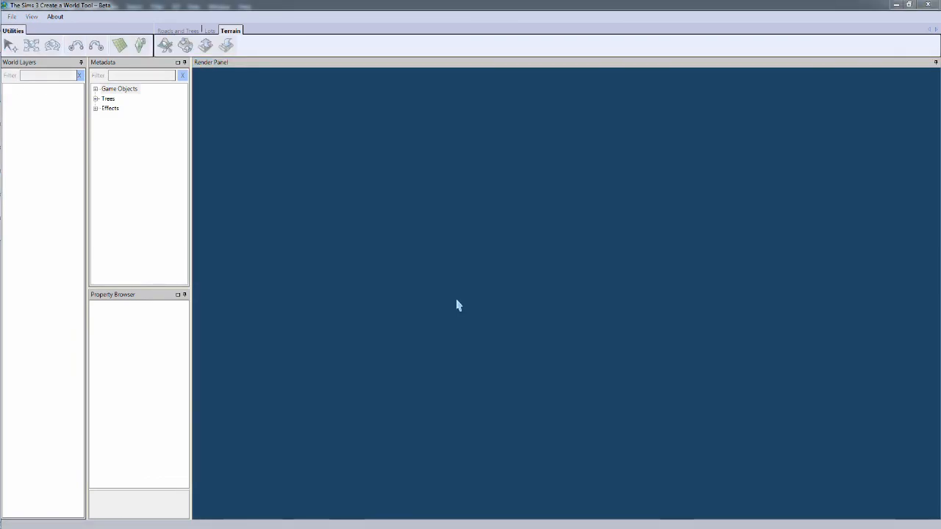